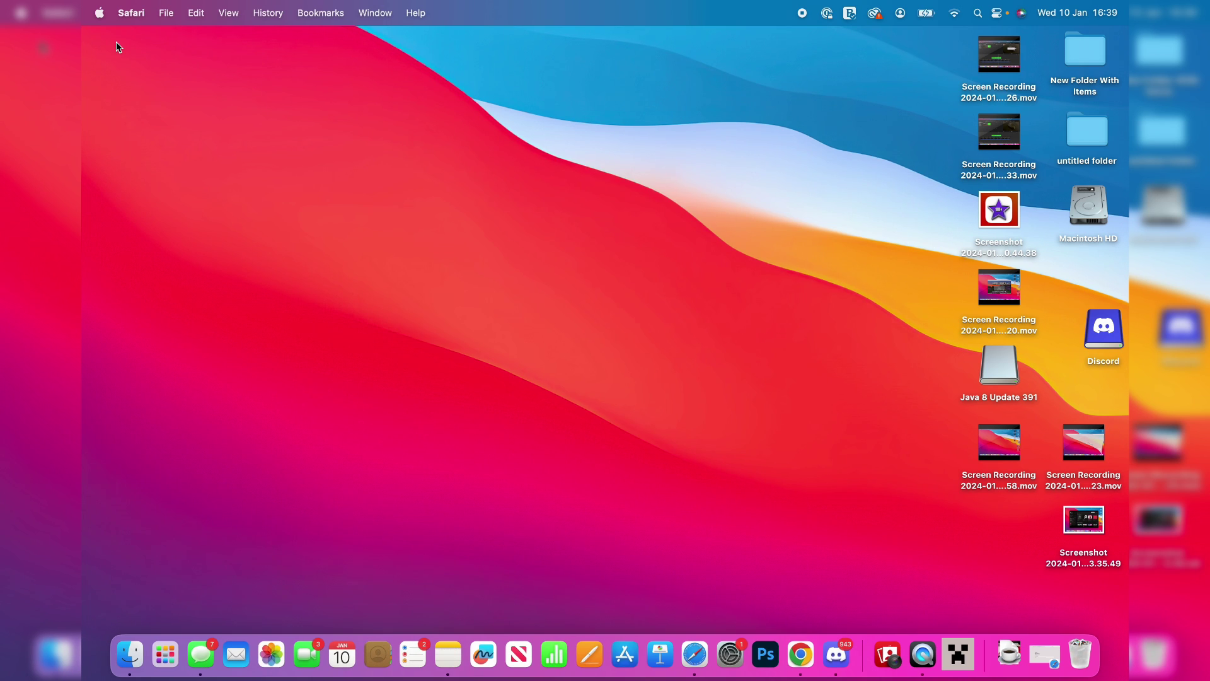
- Switch to Safari and view the Apex Hosting Minecraft server page
{"action": "left_click", "coordinate": [694, 654]}
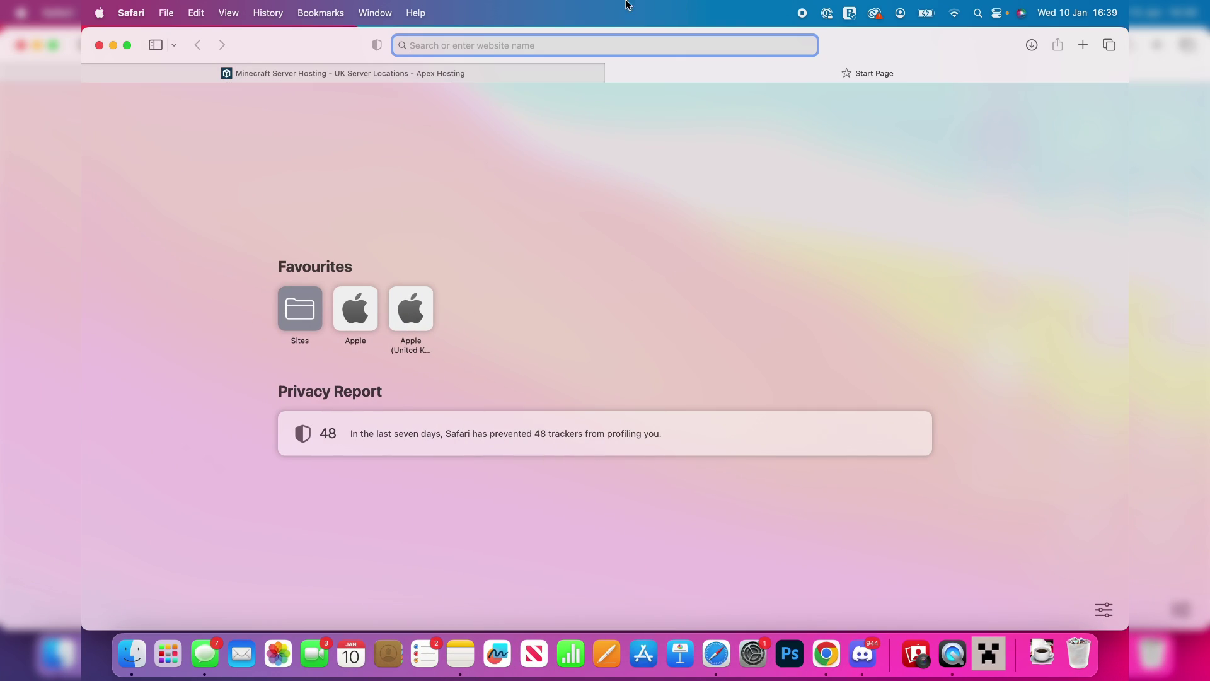
{"action": "left_click", "coordinate": [433, 78]}
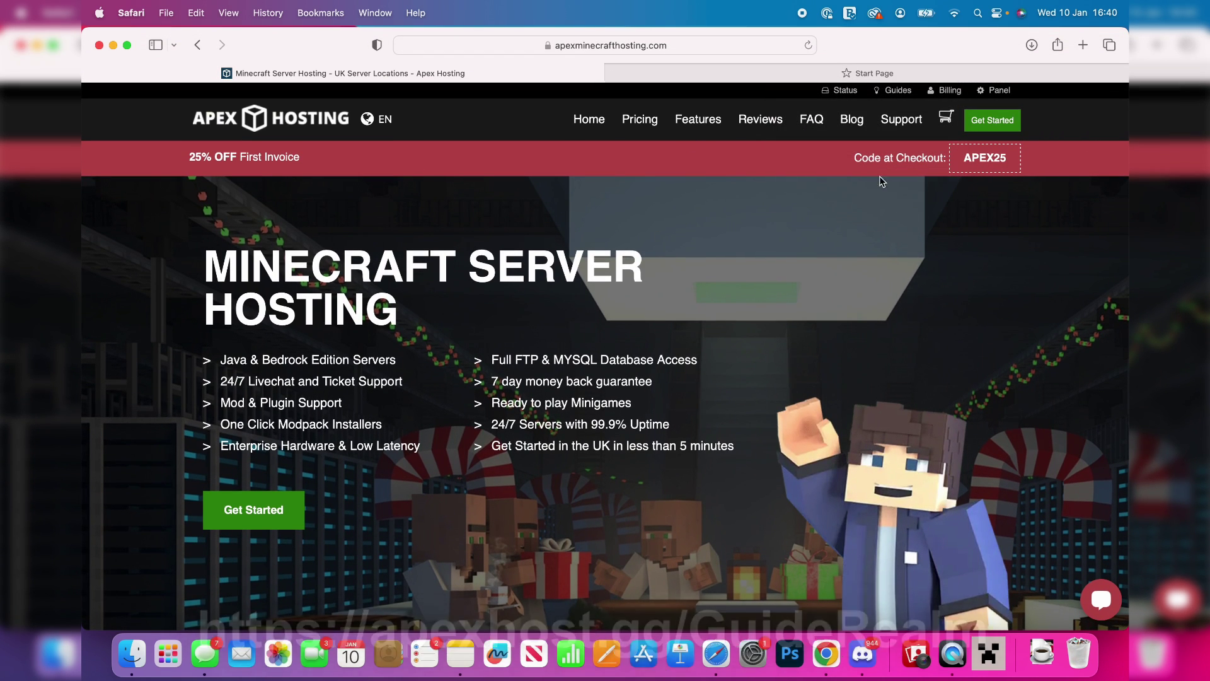
- Search the web for "java site" from the empty Start Page tab and open the official Java | Oracle website
{"action": "left_click", "coordinate": [872, 74]}
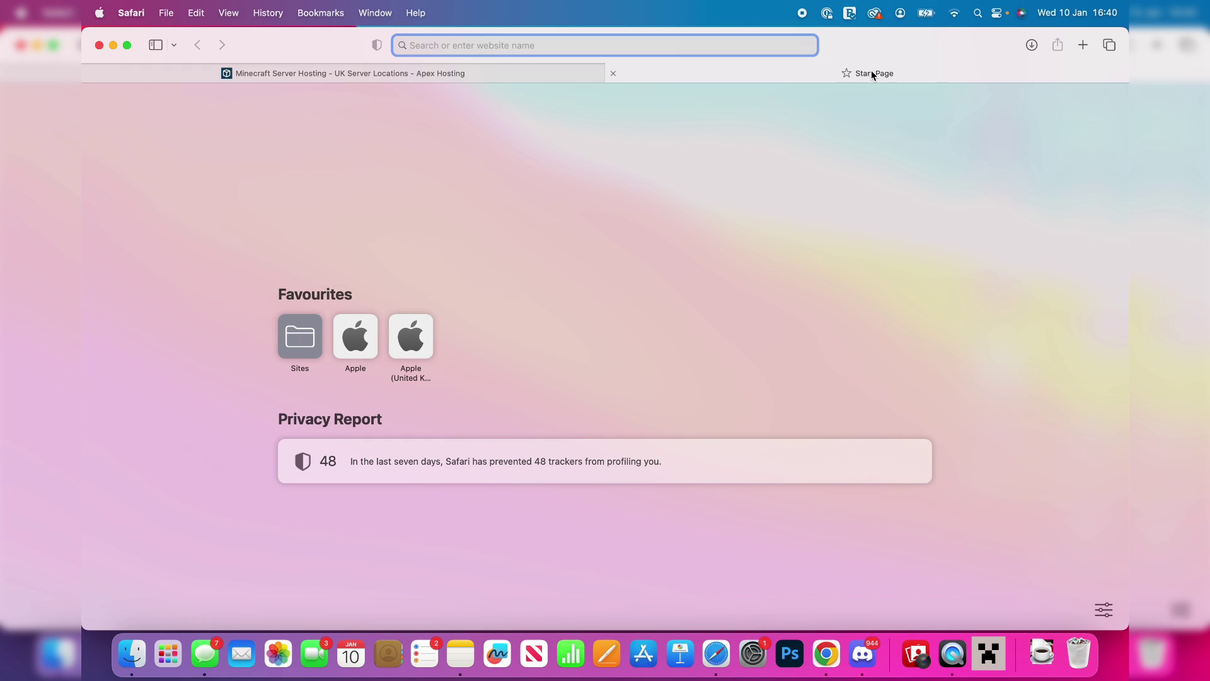
{"action": "type", "text": "java site"}
{"action": "key", "text": "Return"}
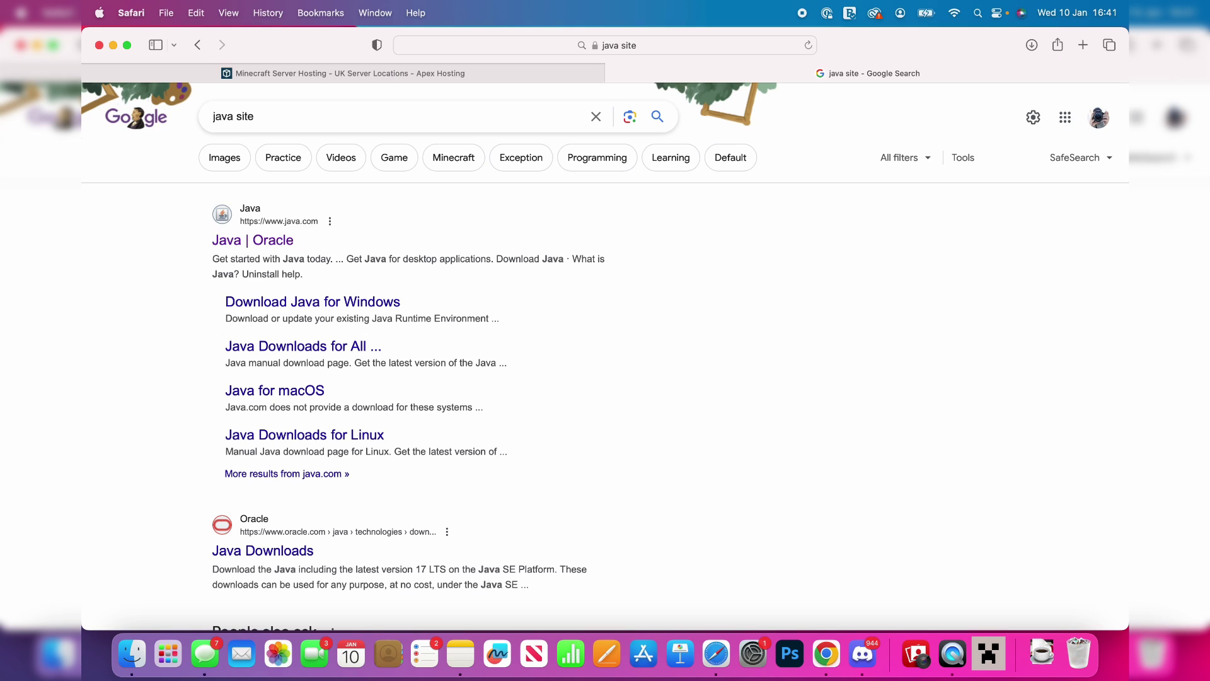
{"action": "left_click", "coordinate": [248, 235]}
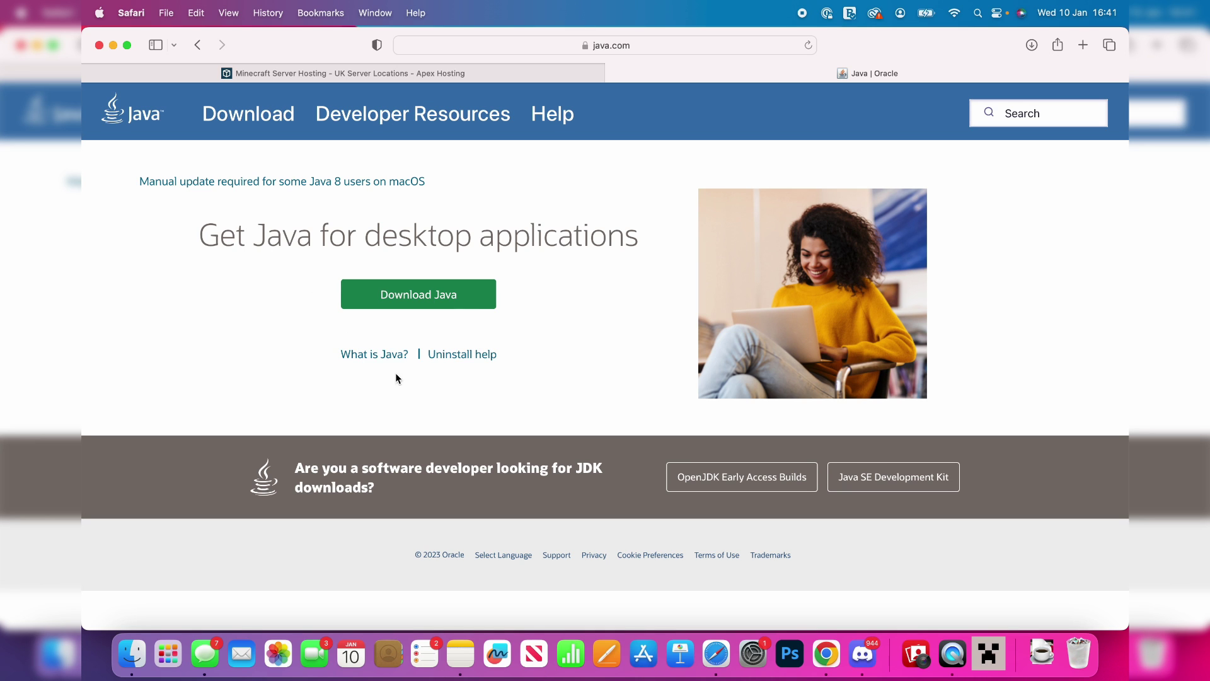
- Download the Java for macOS Intel installer from java.com
{"action": "left_click", "coordinate": [418, 294]}
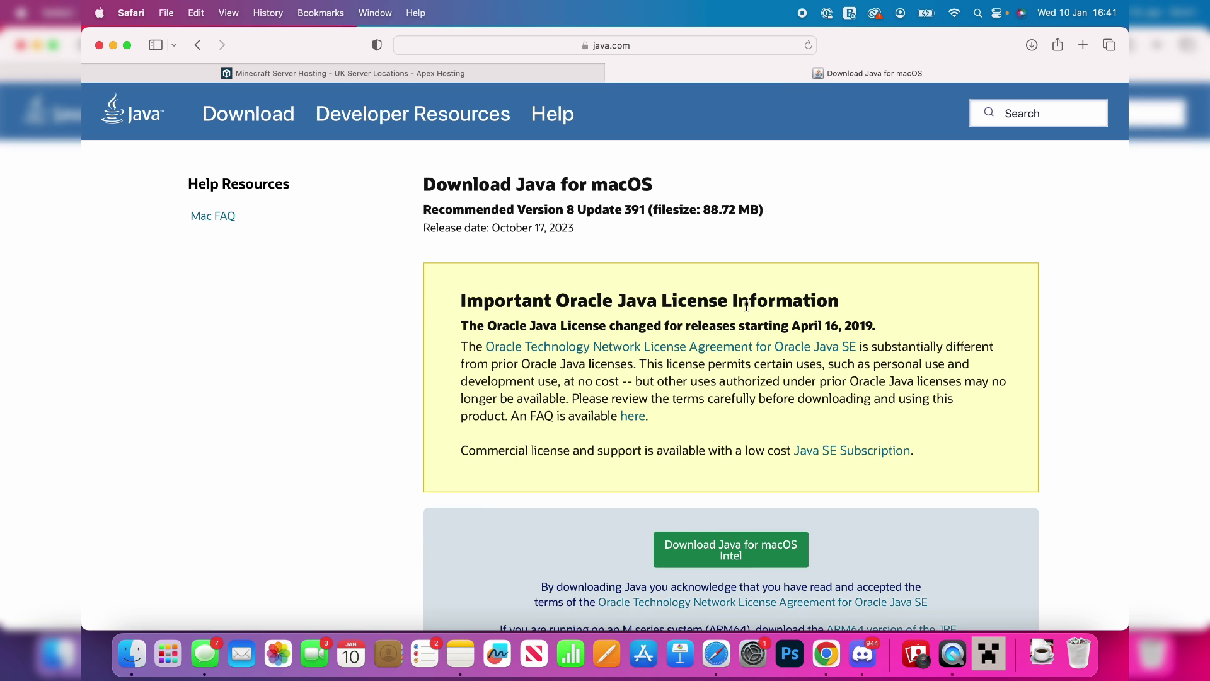
{"action": "scroll", "coordinate": [768, 446], "scroll_direction": "down", "scroll_amount": 5}
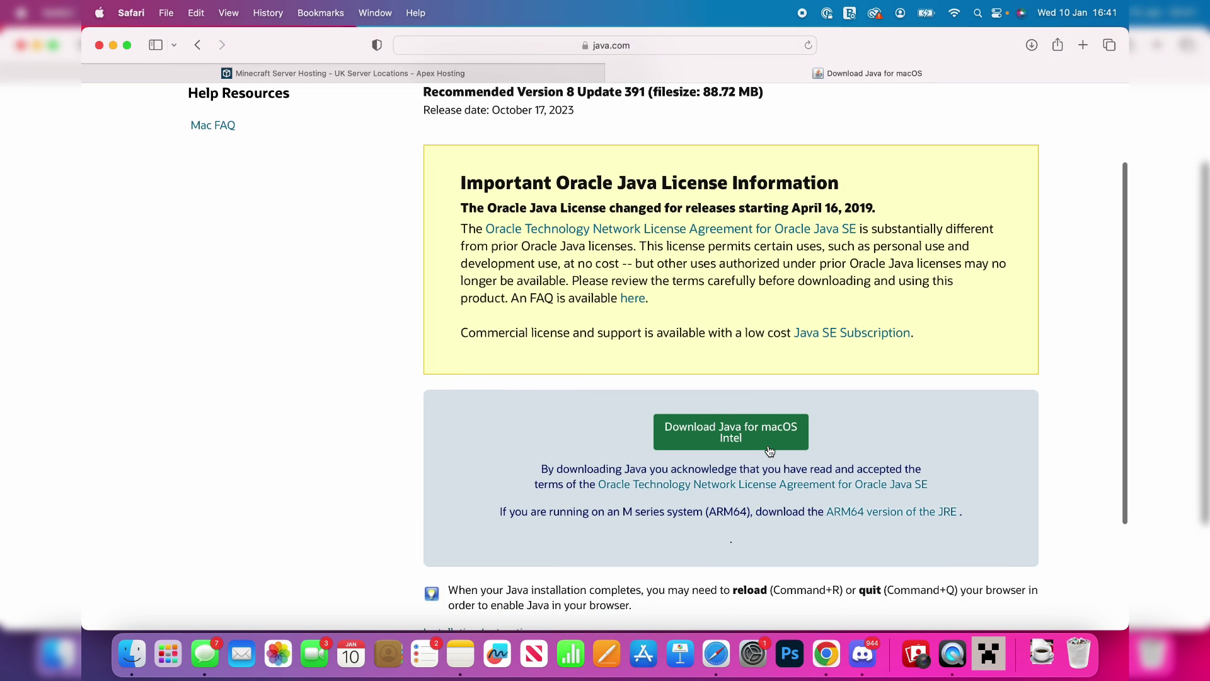
{"action": "left_click", "coordinate": [761, 428]}
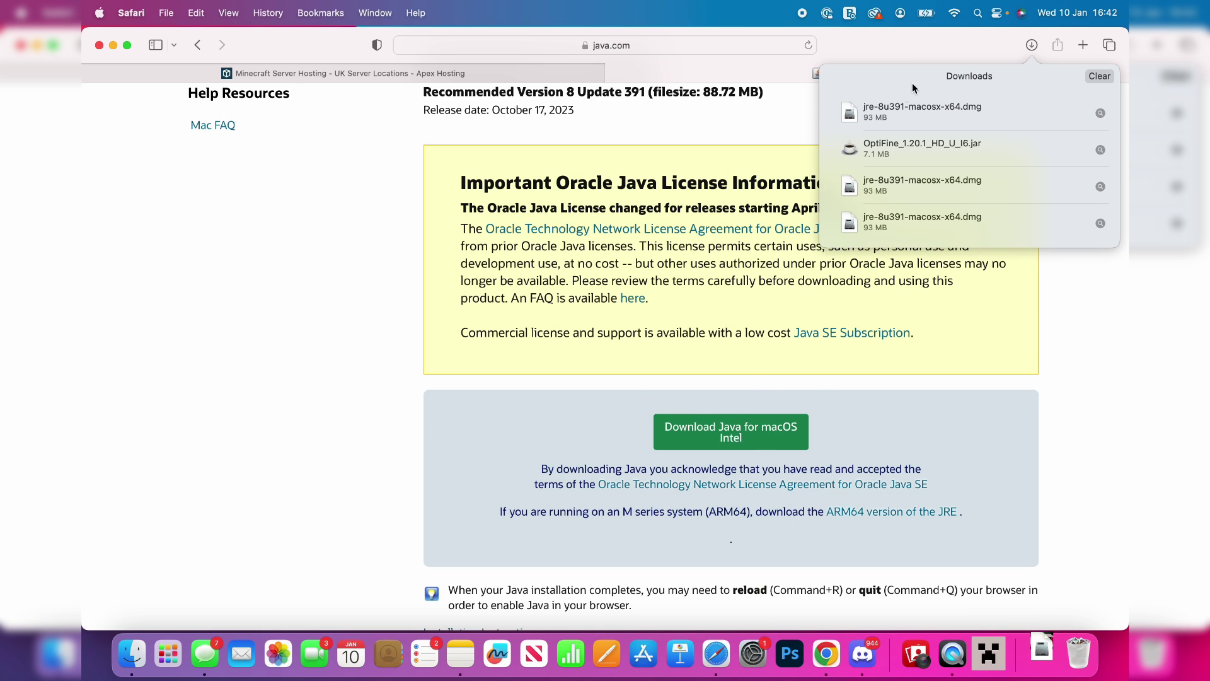
- Open the newly downloaded jre-8u391-macosx-x64.dmg and launch the Java 8 Update 391 installer, approving the security warning
{"action": "left_click", "coordinate": [895, 113]}
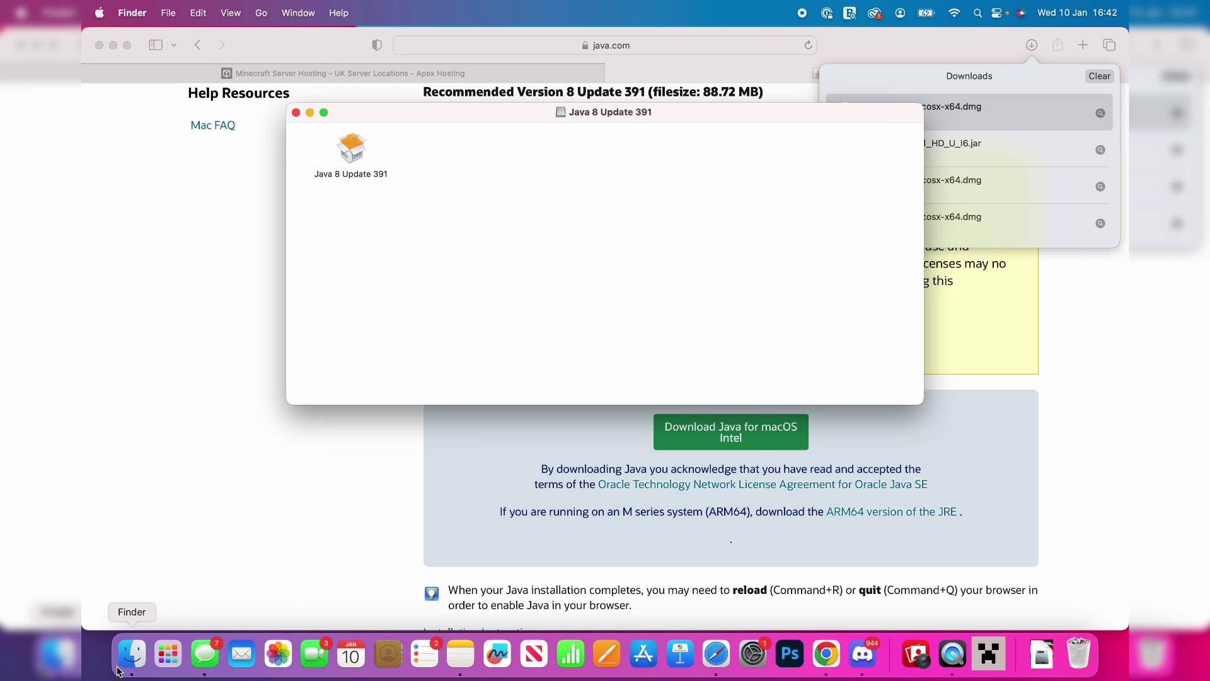
{"action": "double_click", "coordinate": [339, 153]}
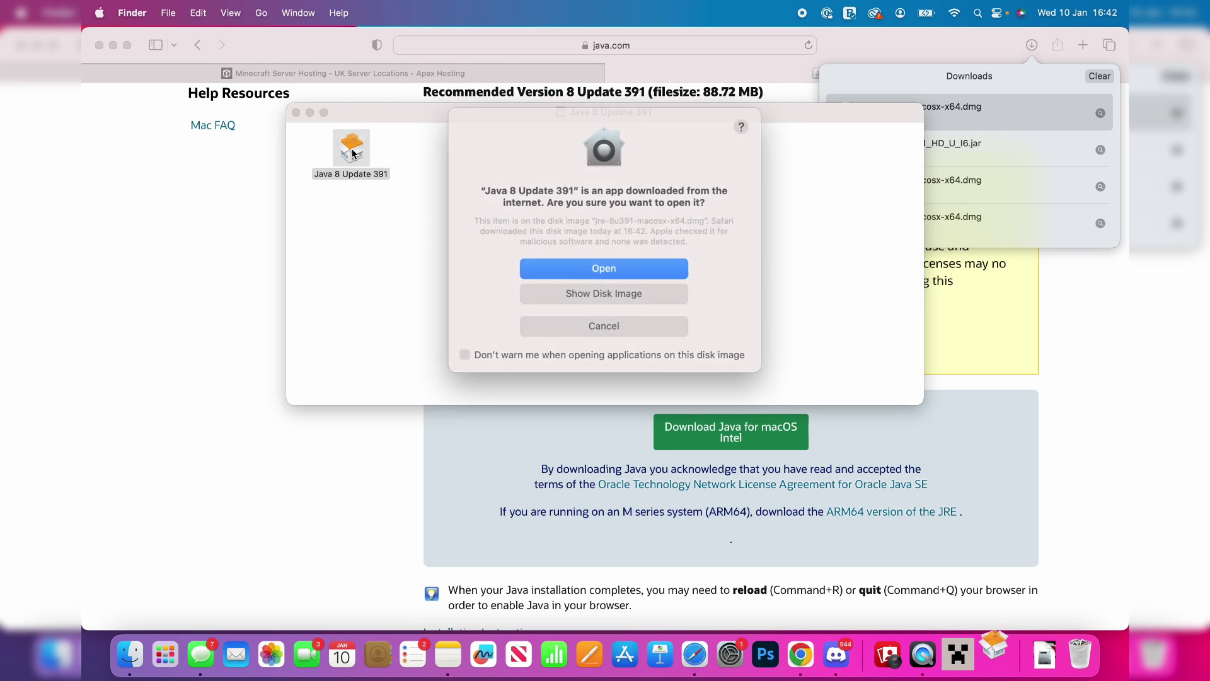
{"action": "left_click", "coordinate": [652, 271]}
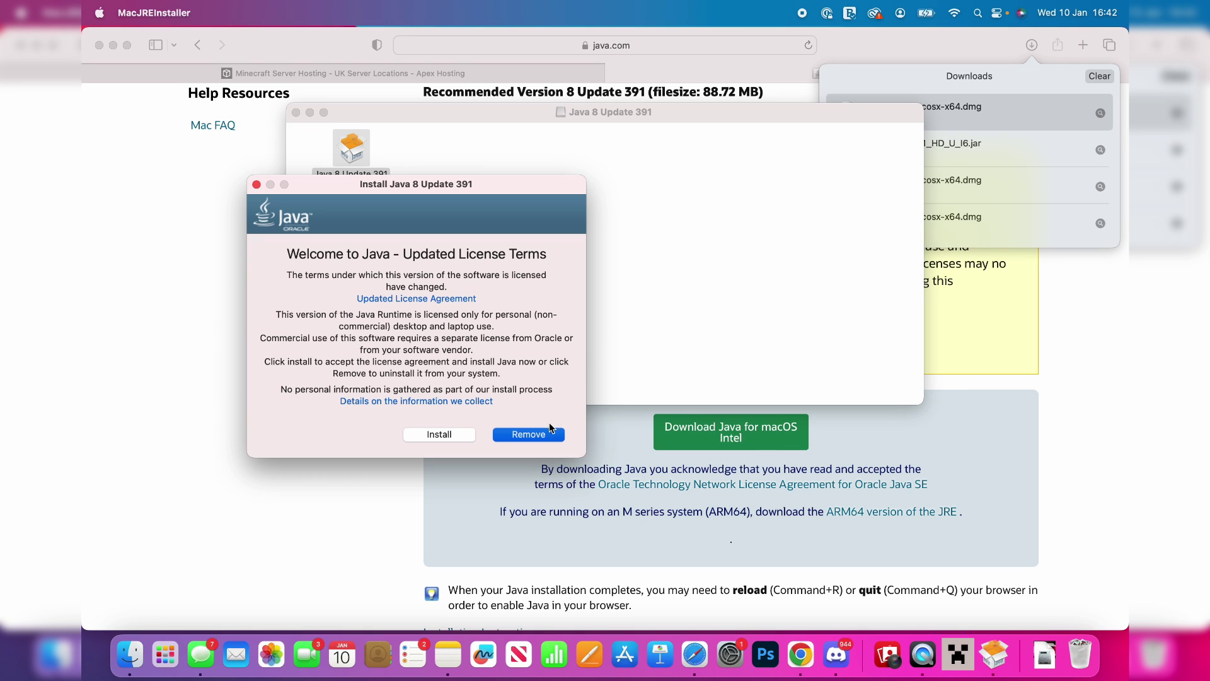
- Install Java 8 Update 391, authorising it with the account password, and close the installer to return to the download page
{"action": "left_click", "coordinate": [434, 435]}
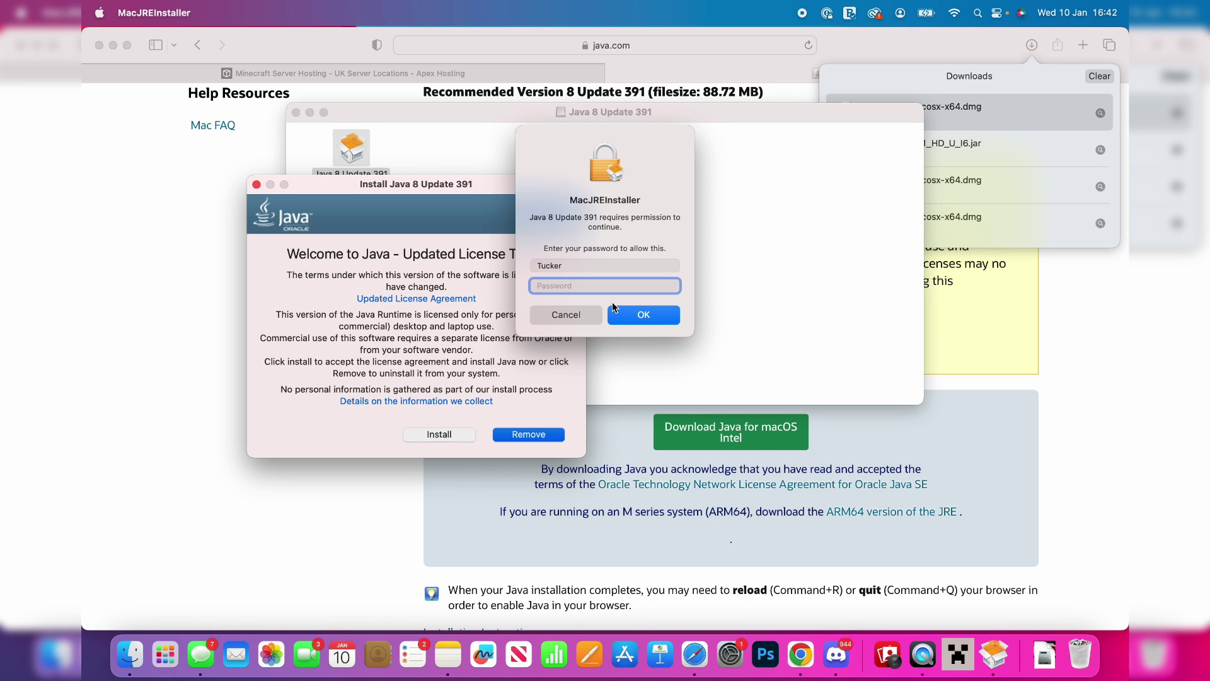
{"action": "type", "text": "********"}
{"action": "key", "text": "Return"}
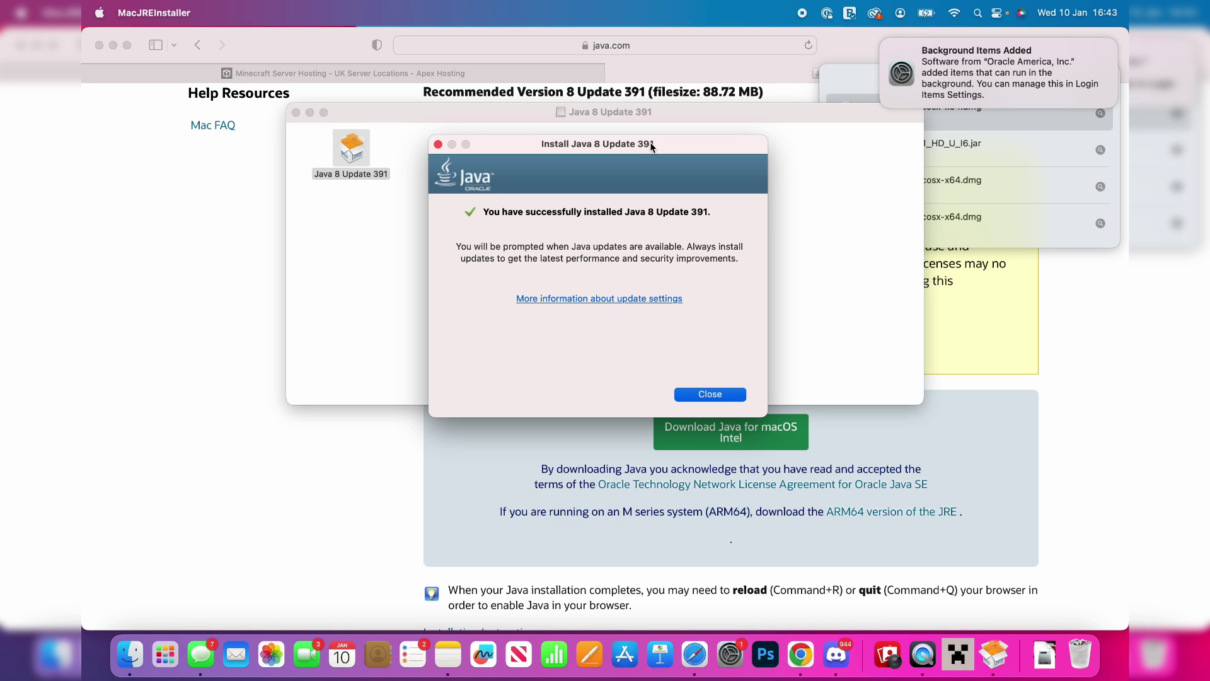
{"action": "left_click", "coordinate": [710, 394]}
{"action": "left_click", "coordinate": [435, 101]}
{"action": "scroll", "coordinate": [525, 152], "scroll_direction": "up", "scroll_amount": 3}
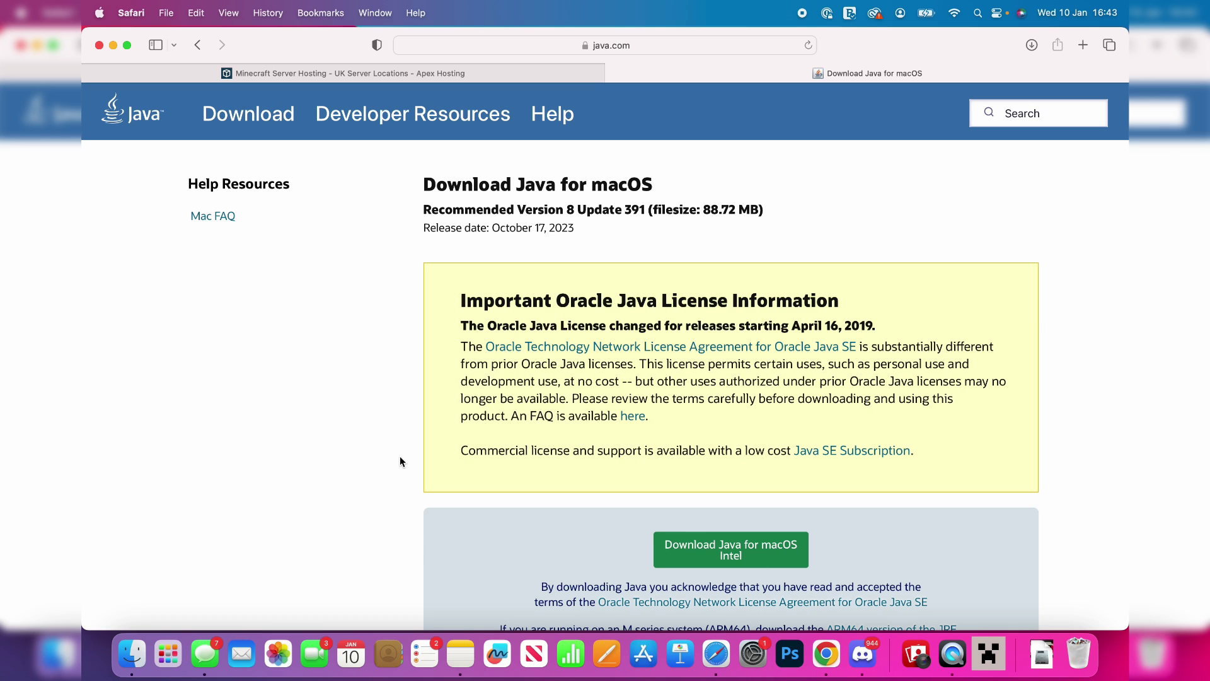
- Search the web for "optifine" and open the OptiFine website
{"action": "left_click", "coordinate": [698, 39]}
{"action": "key", "text": "BackSpace"}
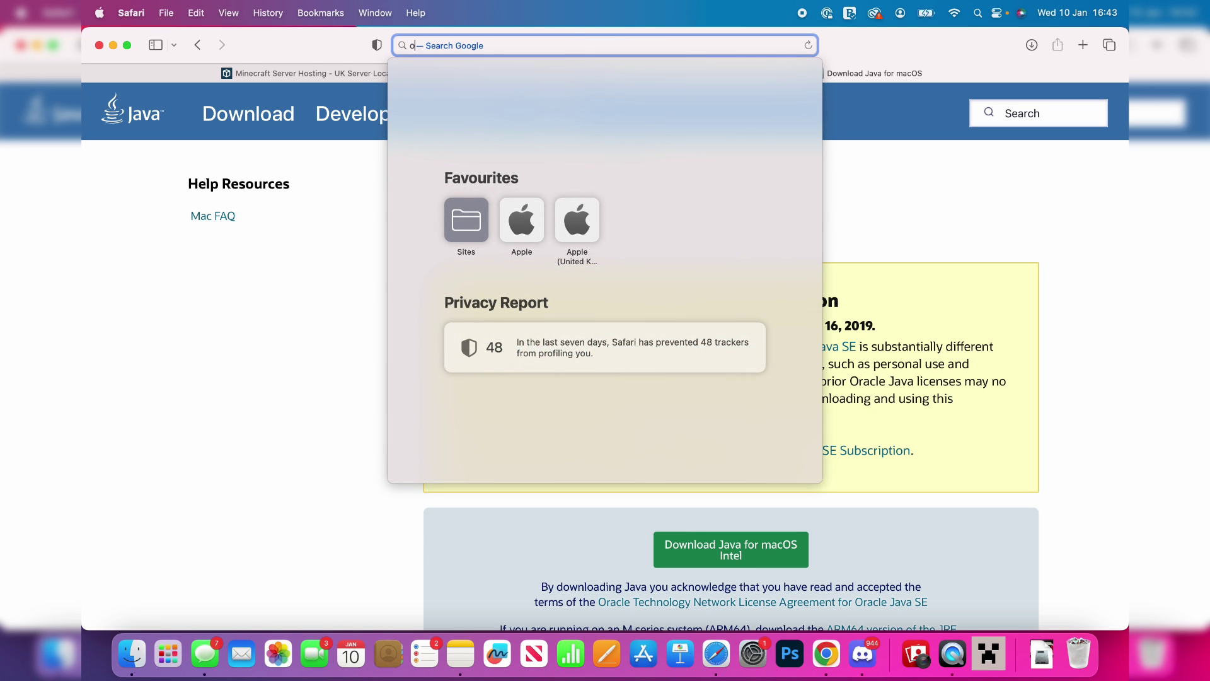
{"action": "type", "text": "optifine"}
{"action": "key", "text": "Return"}
{"action": "left_click", "coordinate": [234, 246]}
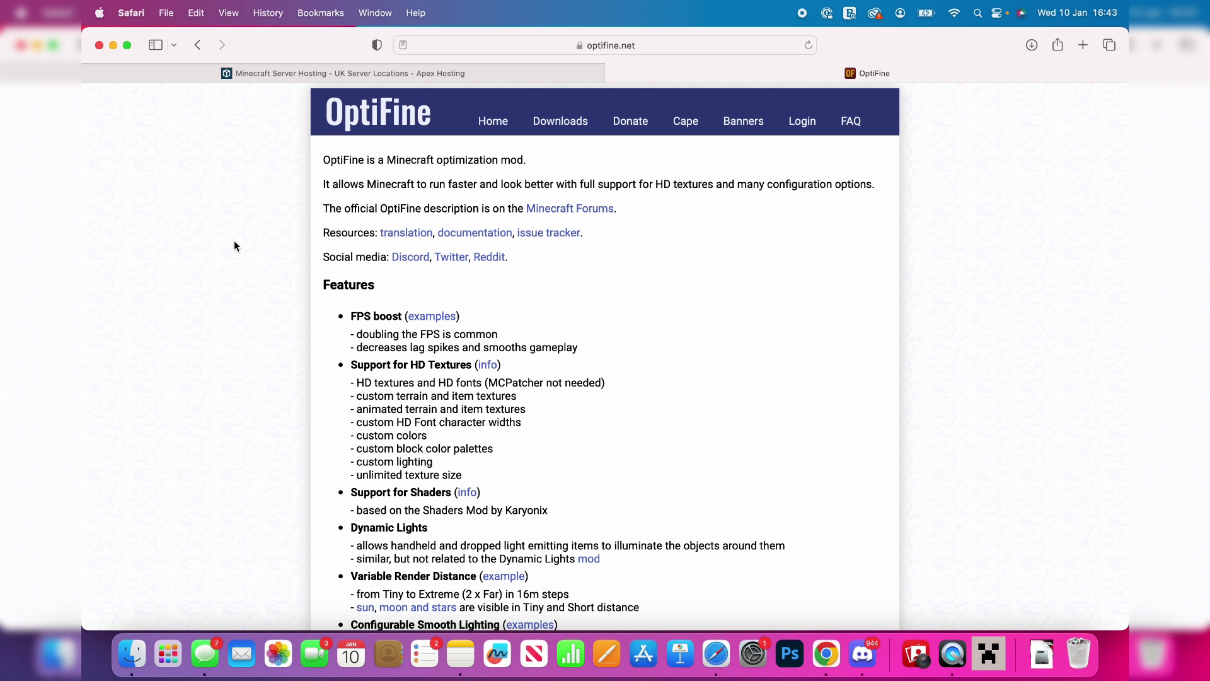
- Download OptiFine HD U I6 for Minecraft 1.20.1 from the full version list, skipping the advertisement page
{"action": "left_click", "coordinate": [557, 122]}
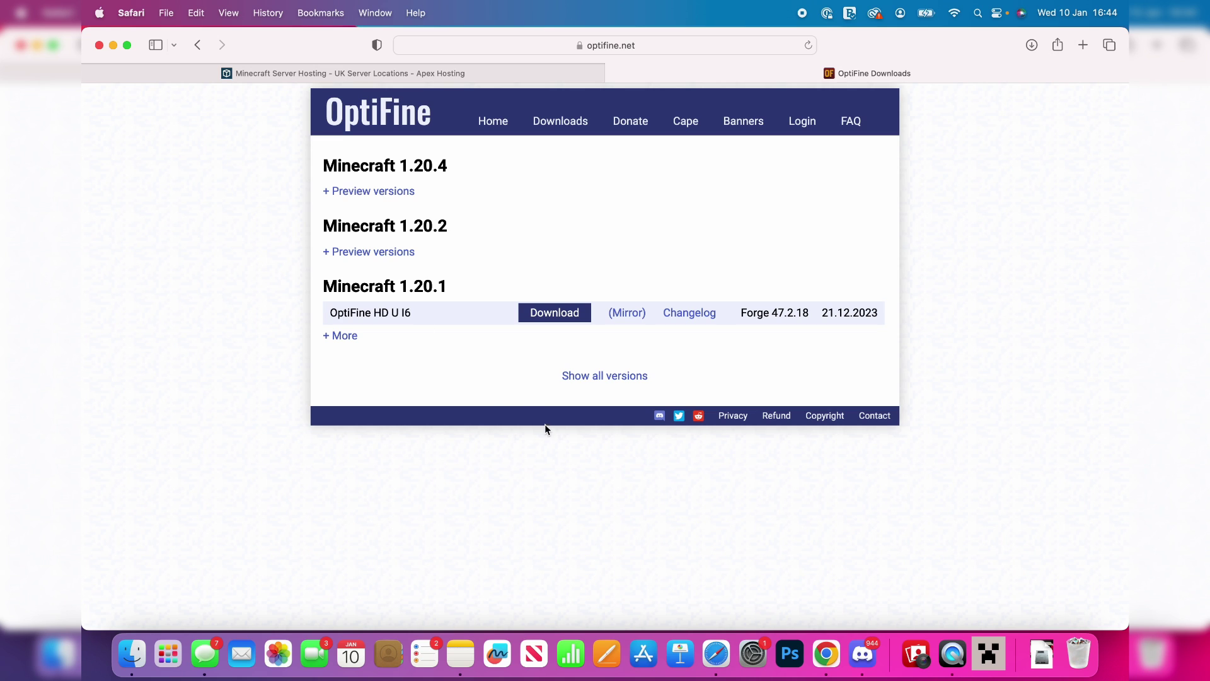
{"action": "left_click", "coordinate": [622, 377]}
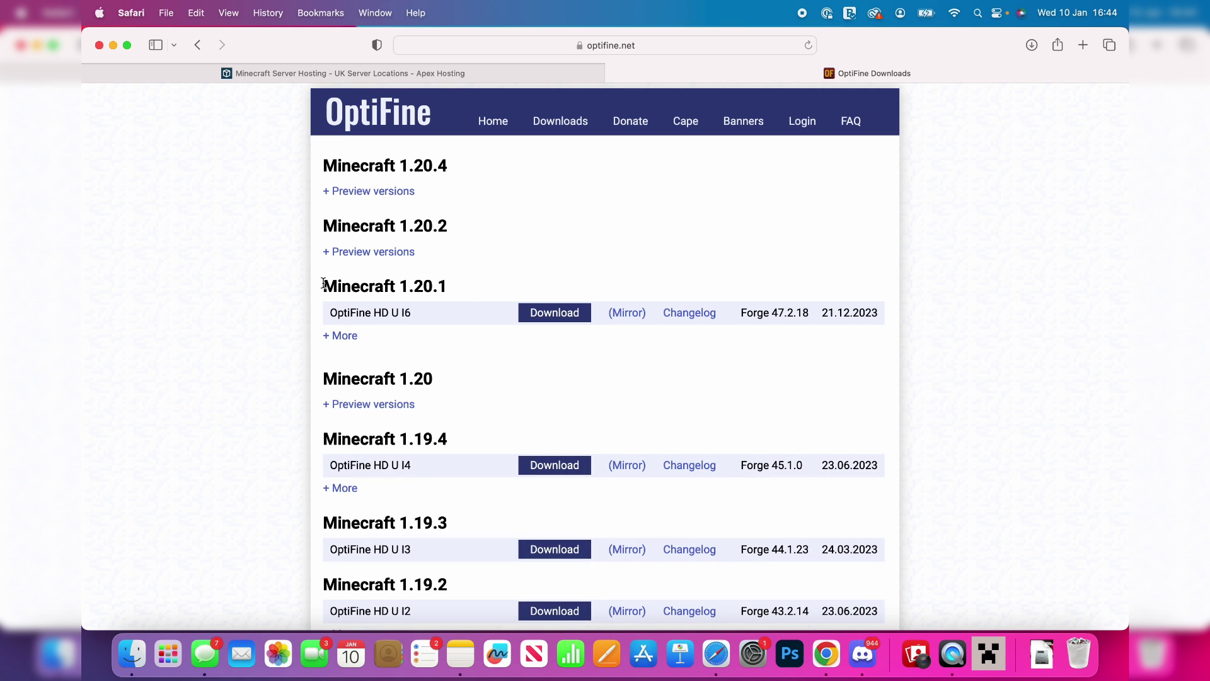
{"action": "left_click", "coordinate": [556, 310]}
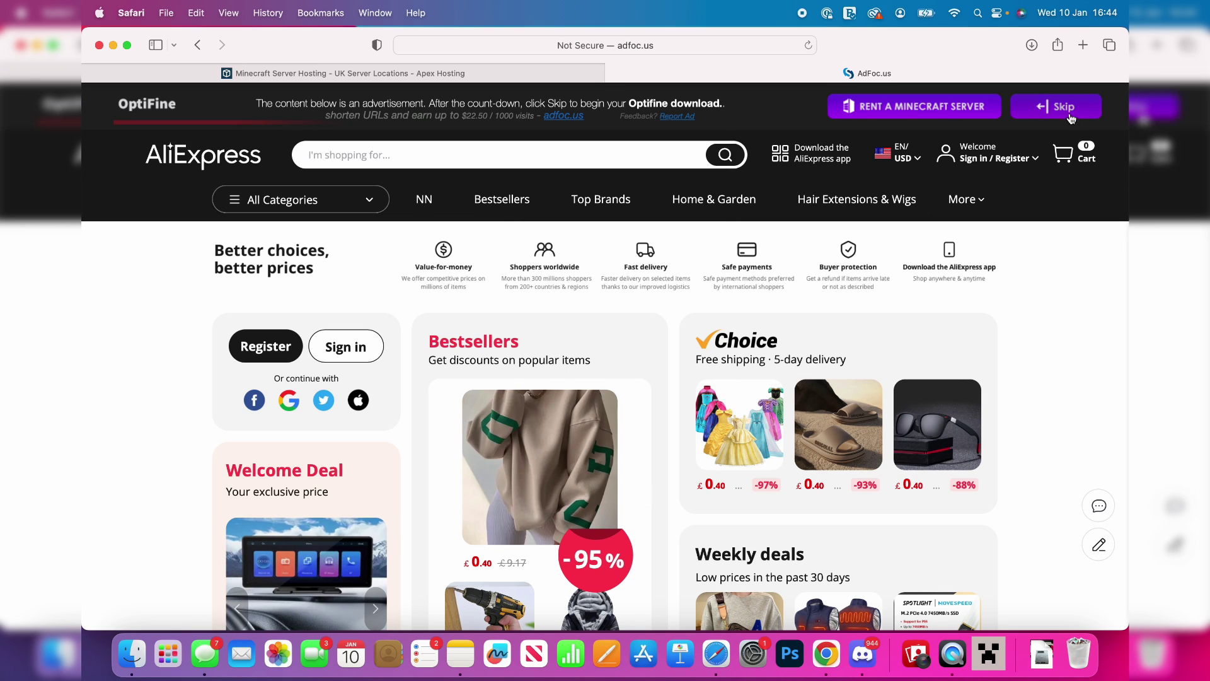
{"action": "left_click", "coordinate": [1070, 108]}
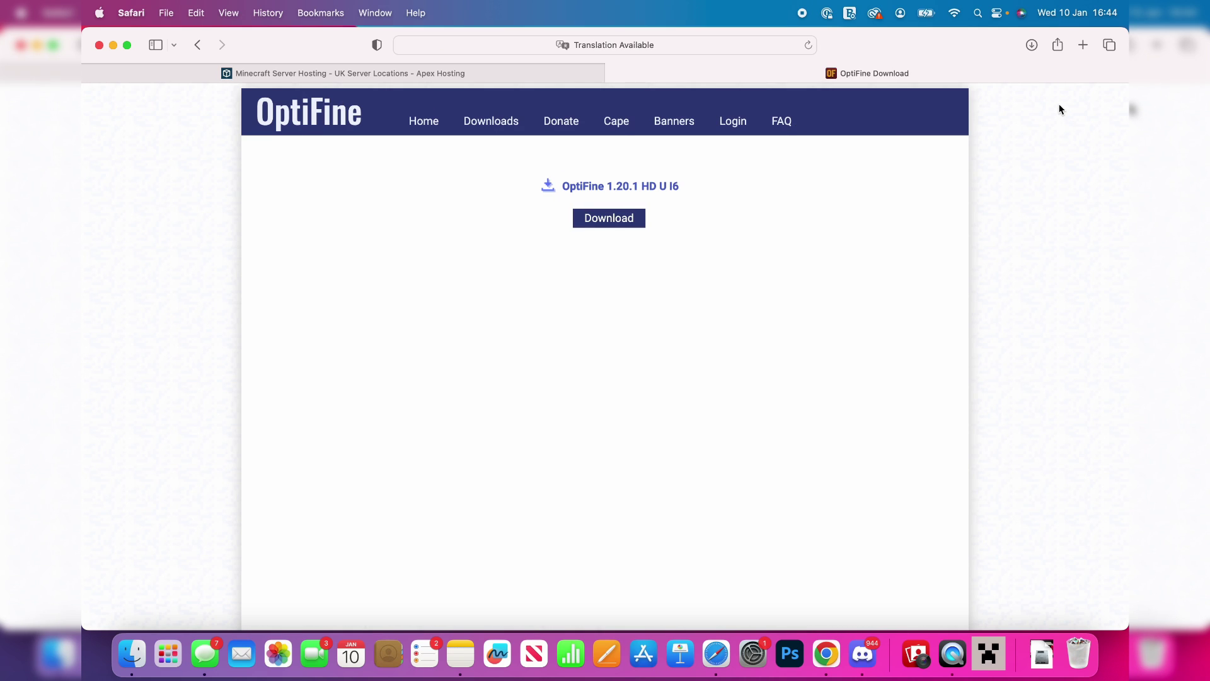
{"action": "left_click", "coordinate": [606, 219]}
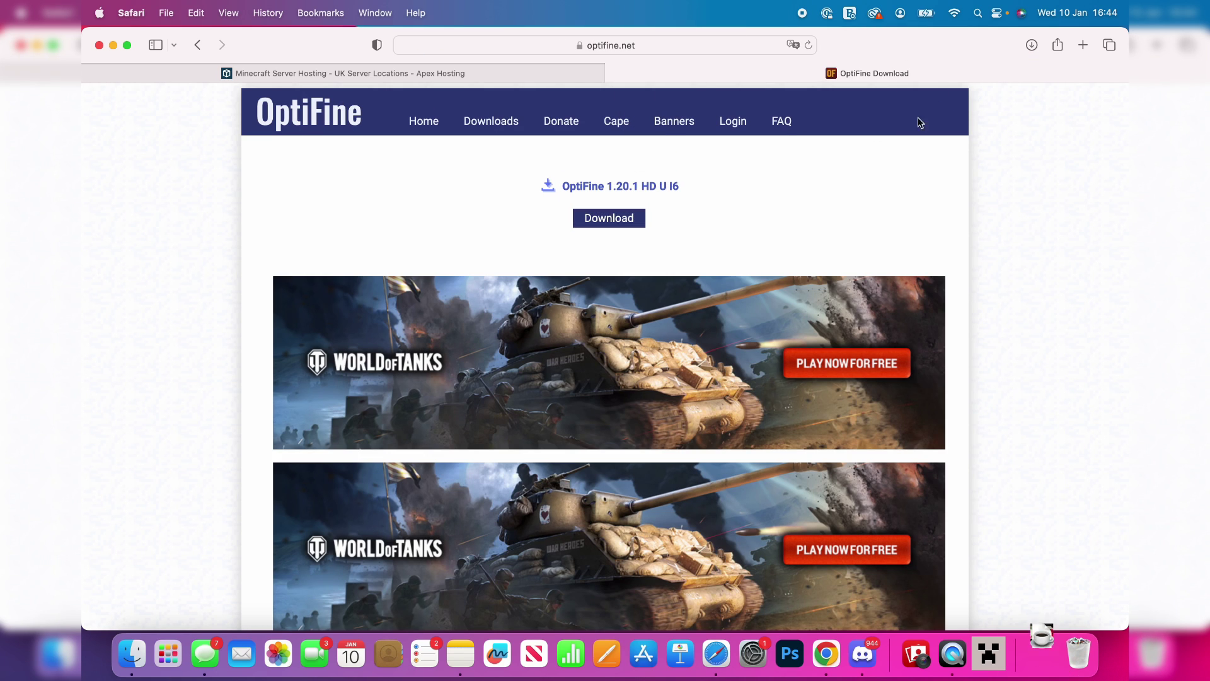
- Try to open OptiFine_1.20.1_HD_U_I6.jar from the Downloads folder in Finder and dismiss the alert
{"action": "left_click", "coordinate": [1033, 51]}
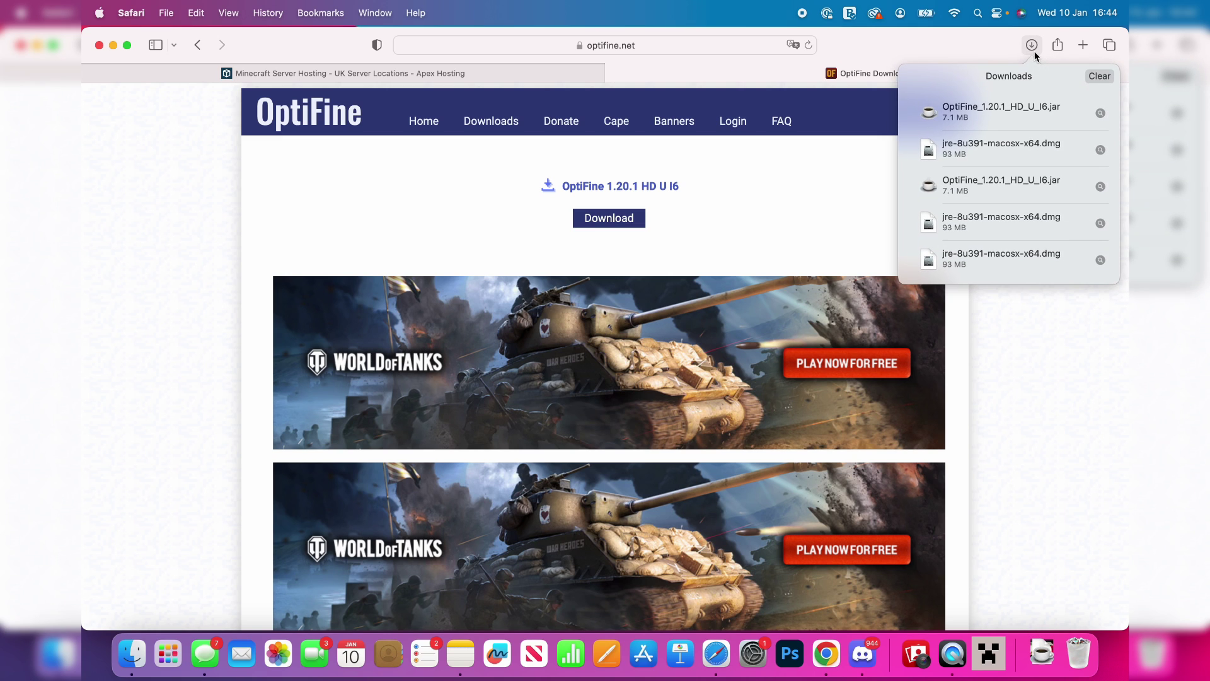
{"action": "key", "text": "super+m"}
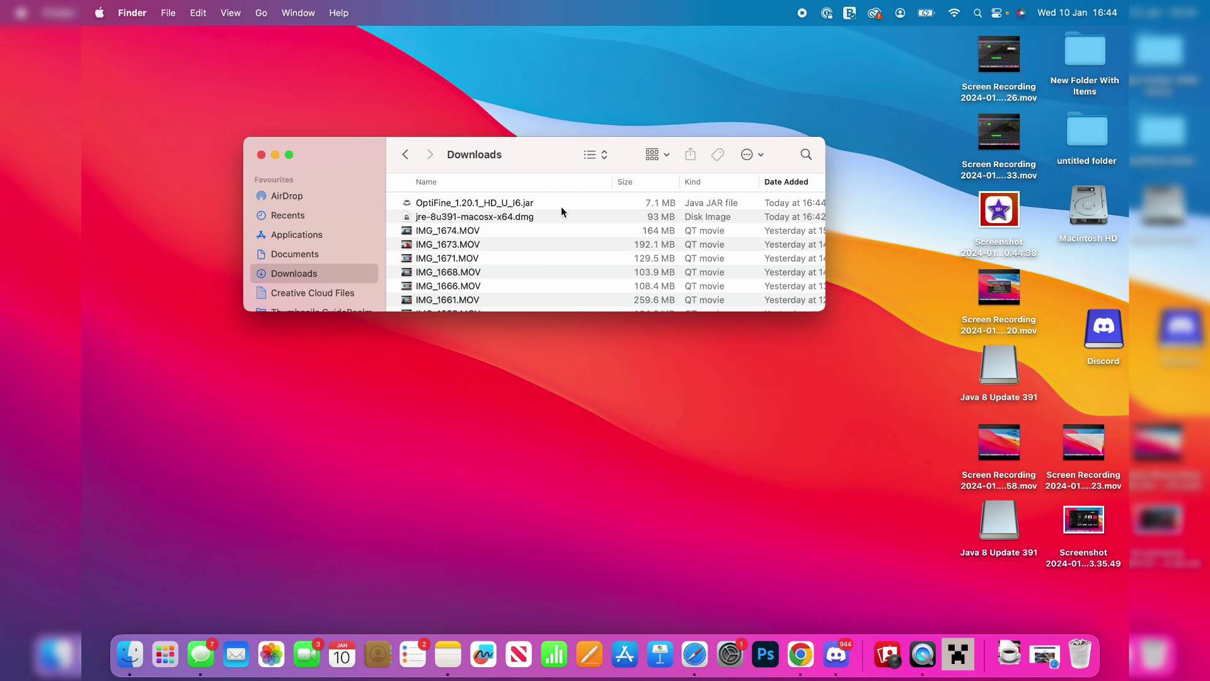
{"action": "left_click", "coordinate": [554, 204]}
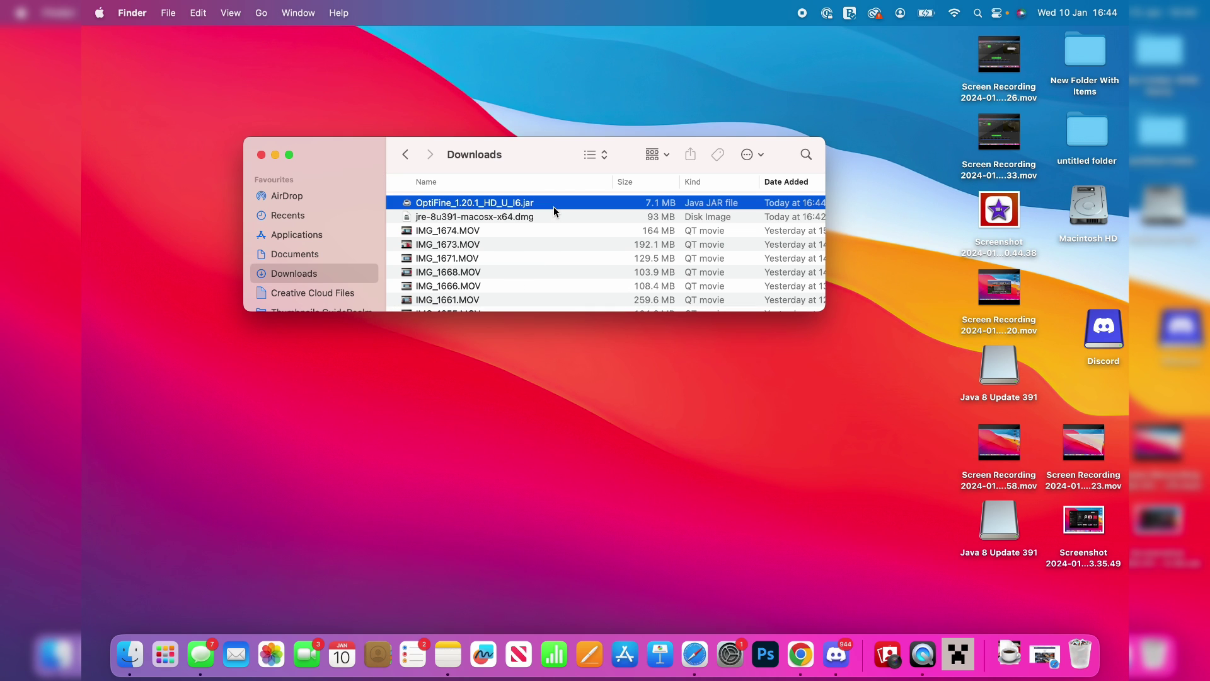
{"action": "double_click", "coordinate": [517, 203]}
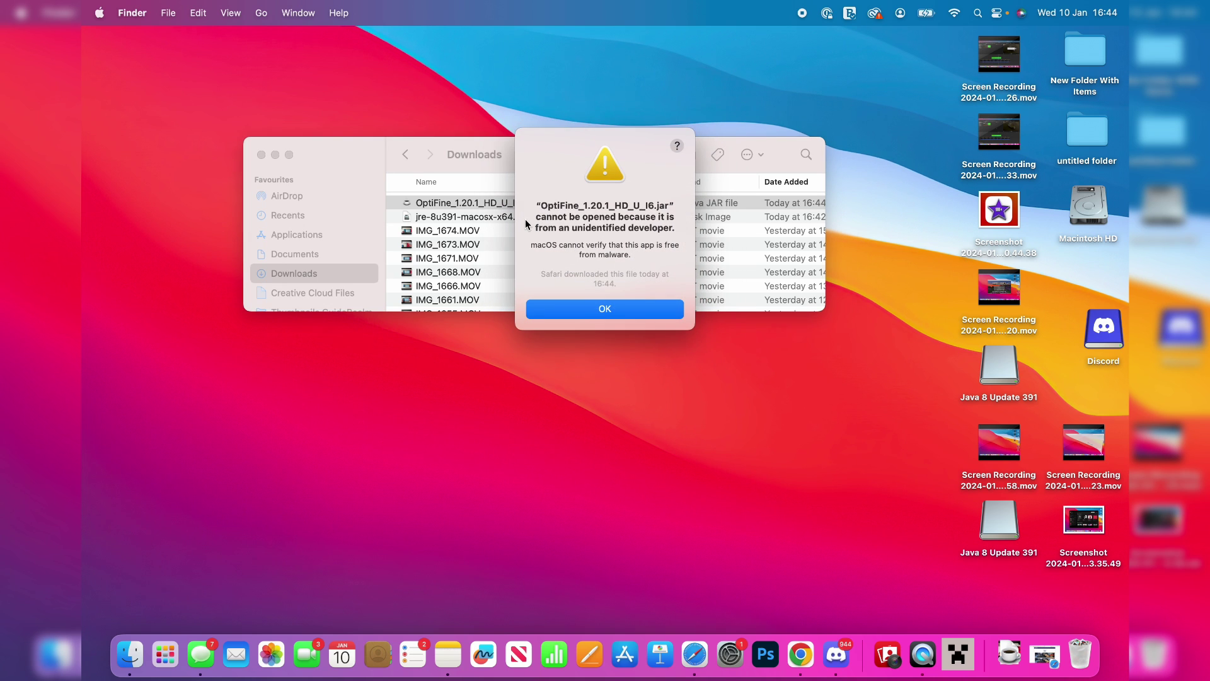
{"action": "left_click", "coordinate": [625, 307]}
{"action": "left_click", "coordinate": [633, 274]}
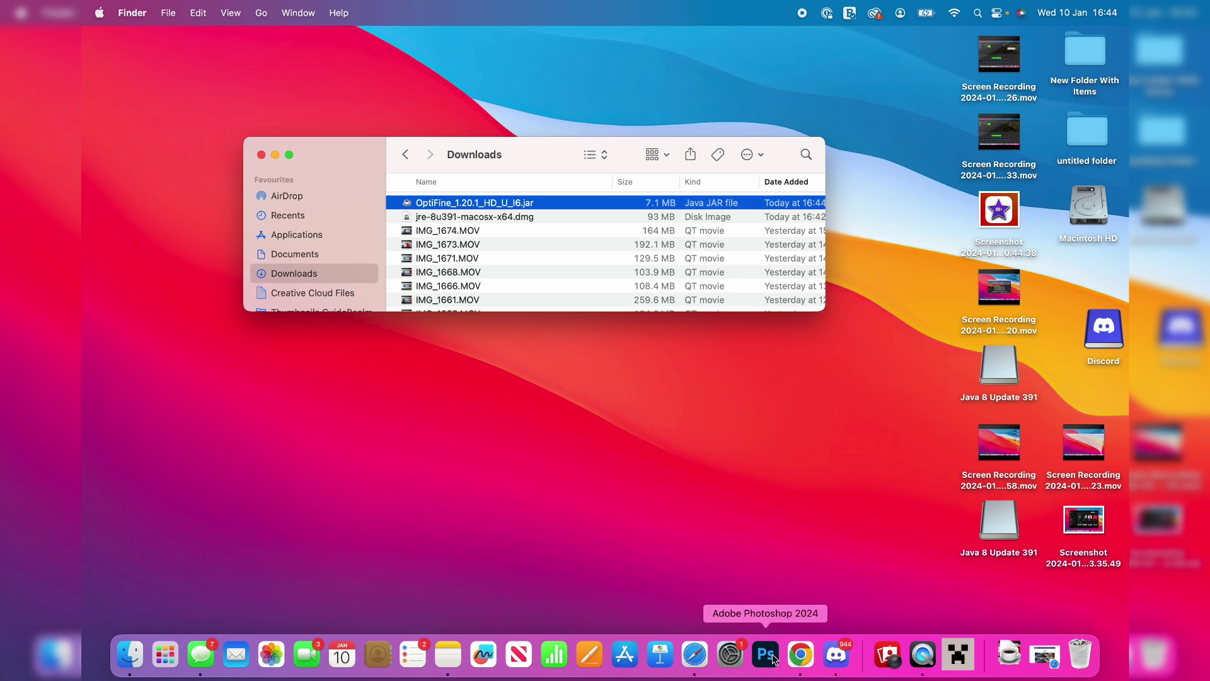
- In System Settings' Privacy & Security, allow the blocked OptiFine_1.20.1_HD_U_I6.jar to open anyway, entering the account password and confirming its launch
{"action": "left_click", "coordinate": [731, 655]}
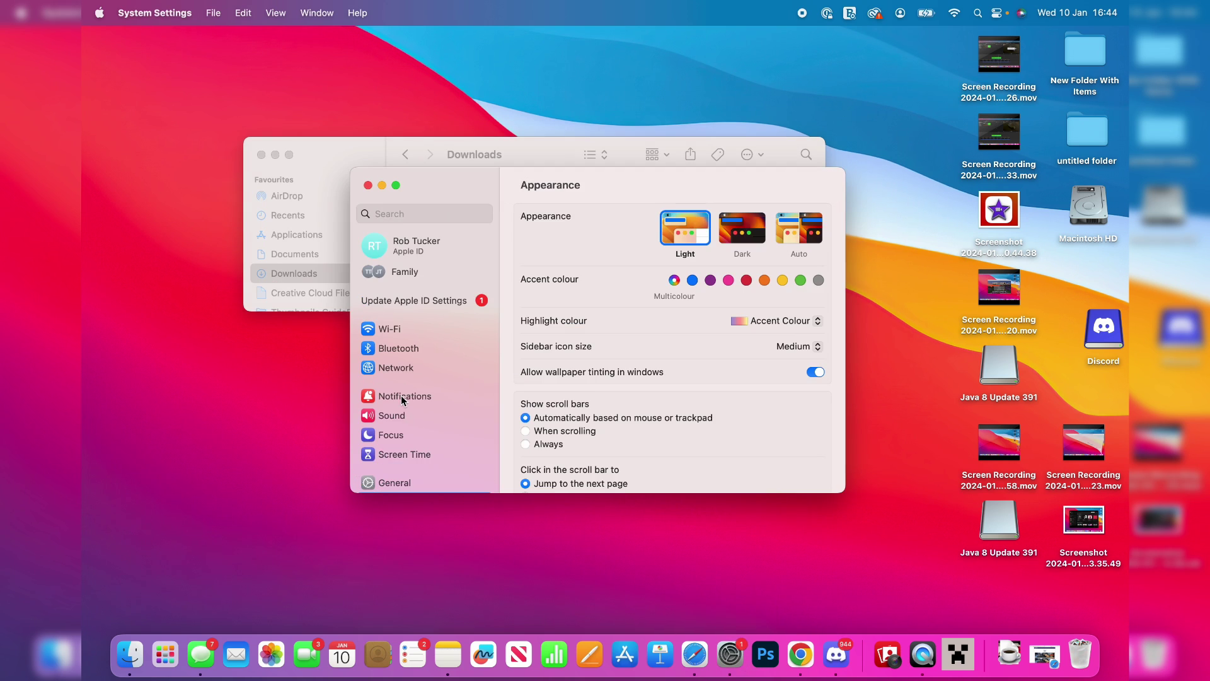
{"action": "scroll", "coordinate": [401, 395], "scroll_direction": "down", "scroll_amount": 5}
{"action": "scroll", "coordinate": [401, 396], "scroll_direction": "down", "scroll_amount": 3}
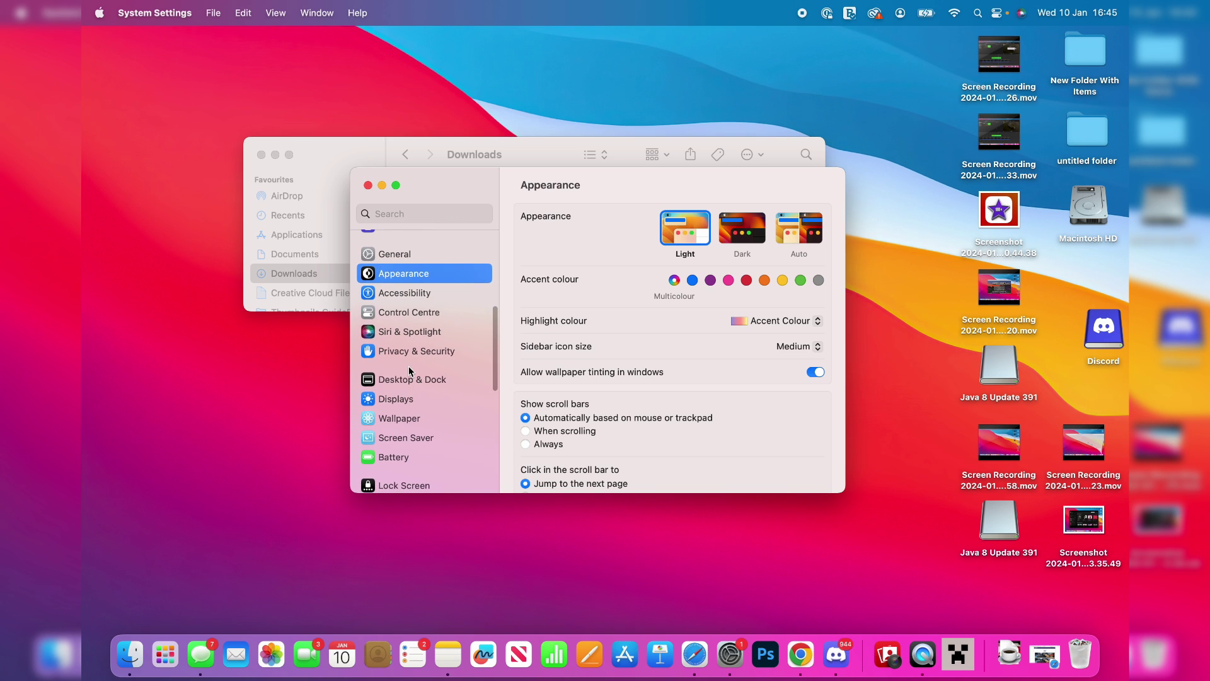
{"action": "left_click", "coordinate": [417, 352]}
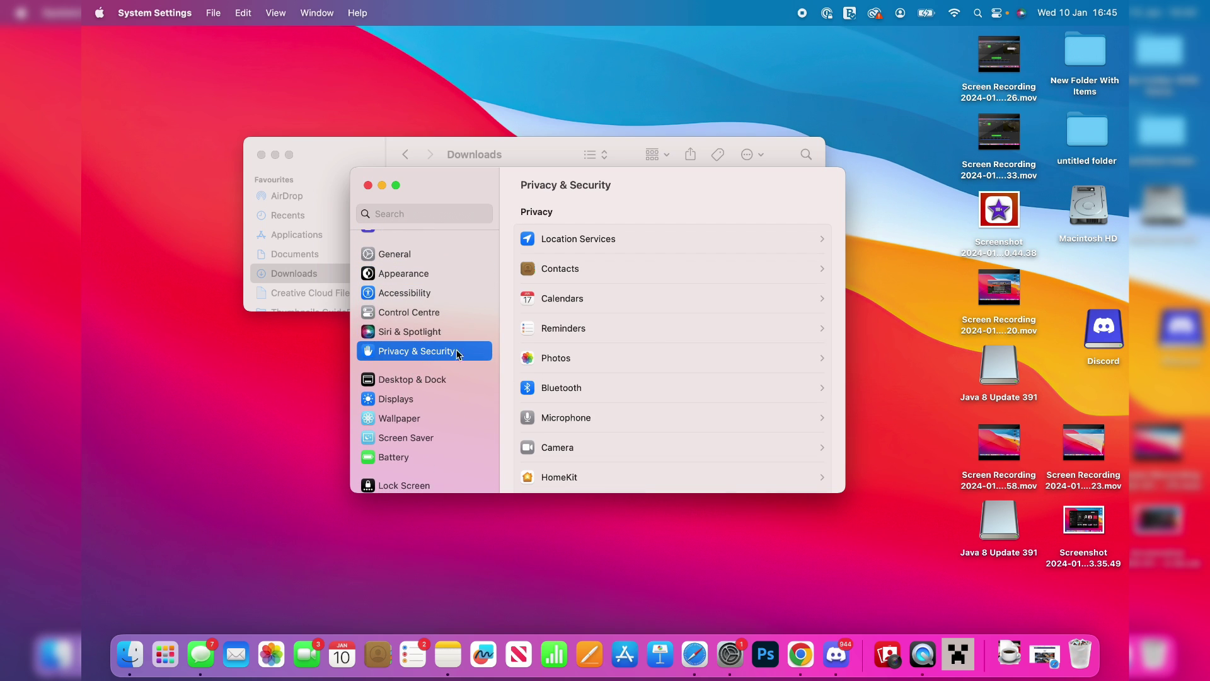
{"action": "scroll", "coordinate": [652, 327], "scroll_direction": "down", "scroll_amount": 5}
{"action": "scroll", "coordinate": [652, 323], "scroll_direction": "down", "scroll_amount": 10}
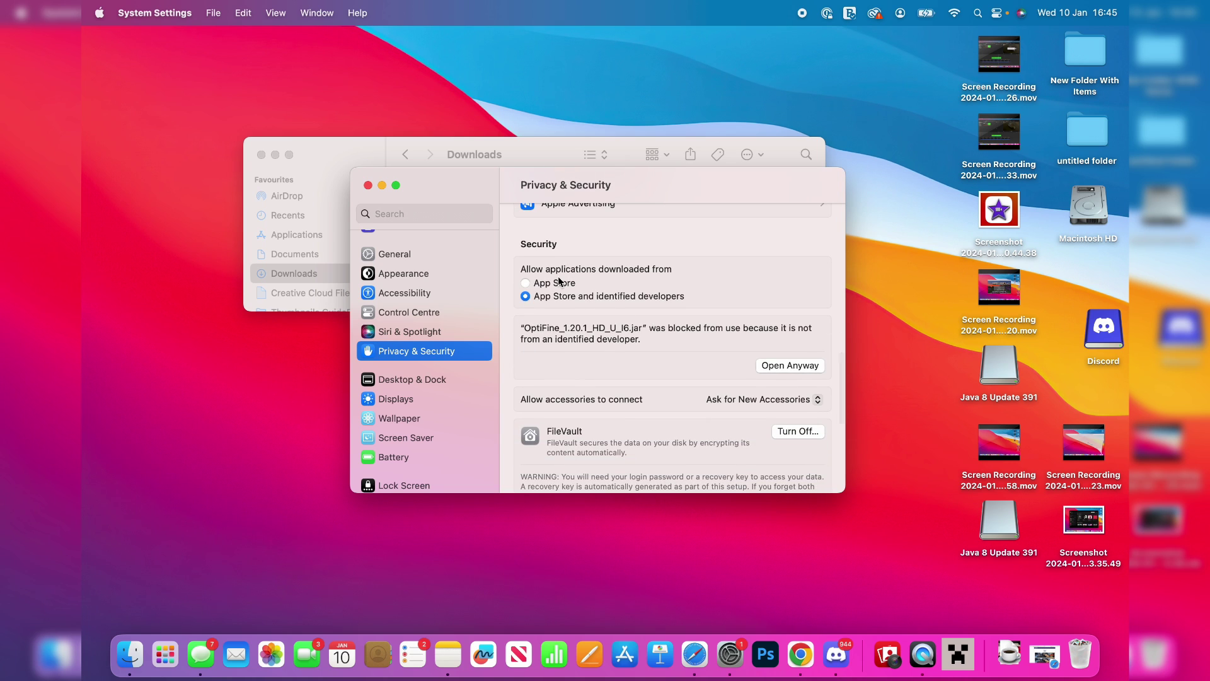
{"action": "left_click", "coordinate": [789, 364]}
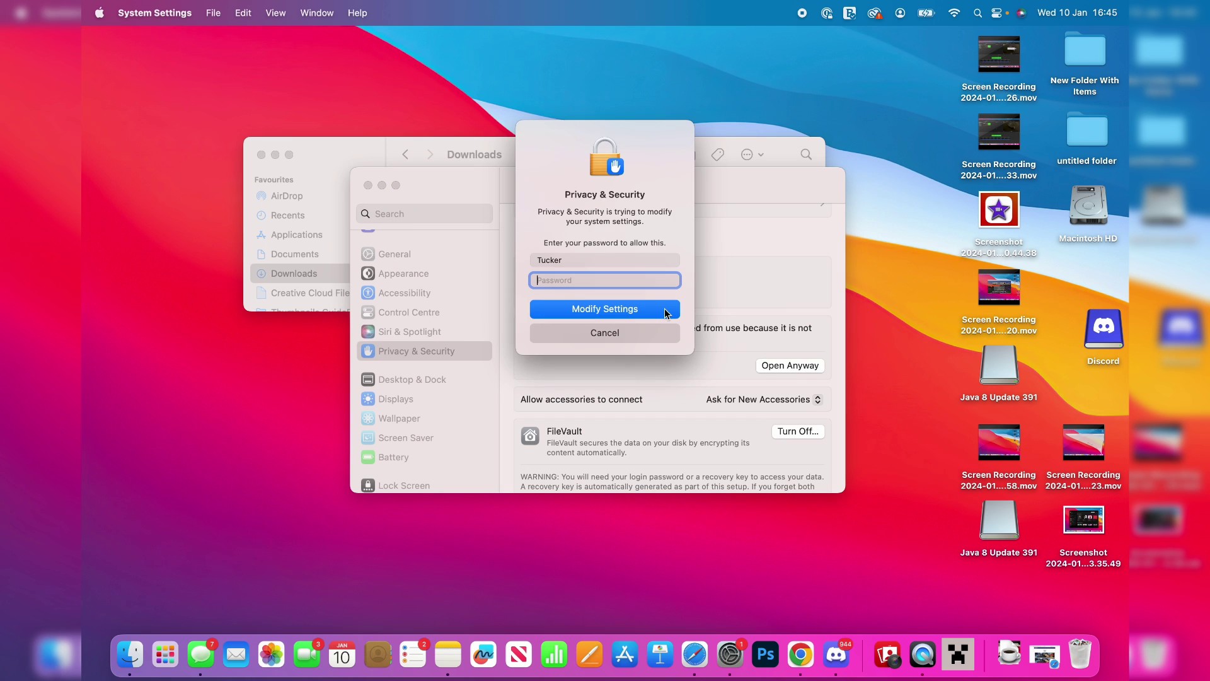
{"action": "type", "text": "••••••••"}
{"action": "key", "text": "Return"}
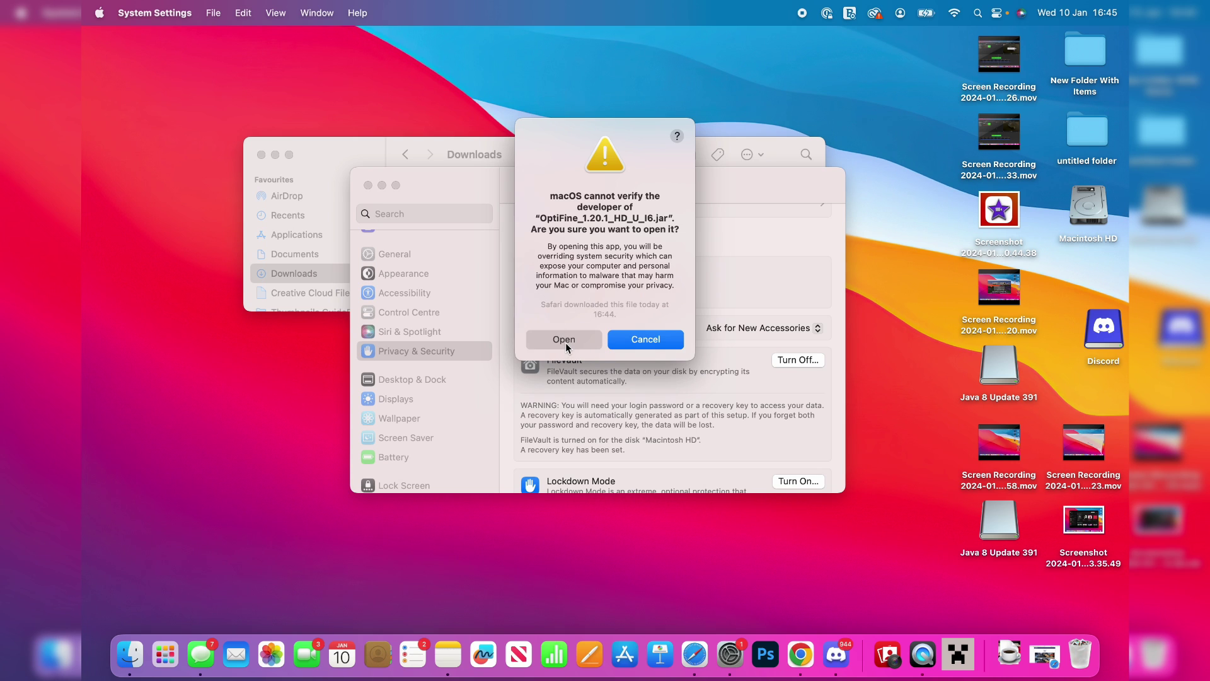
{"action": "left_click", "coordinate": [566, 342]}
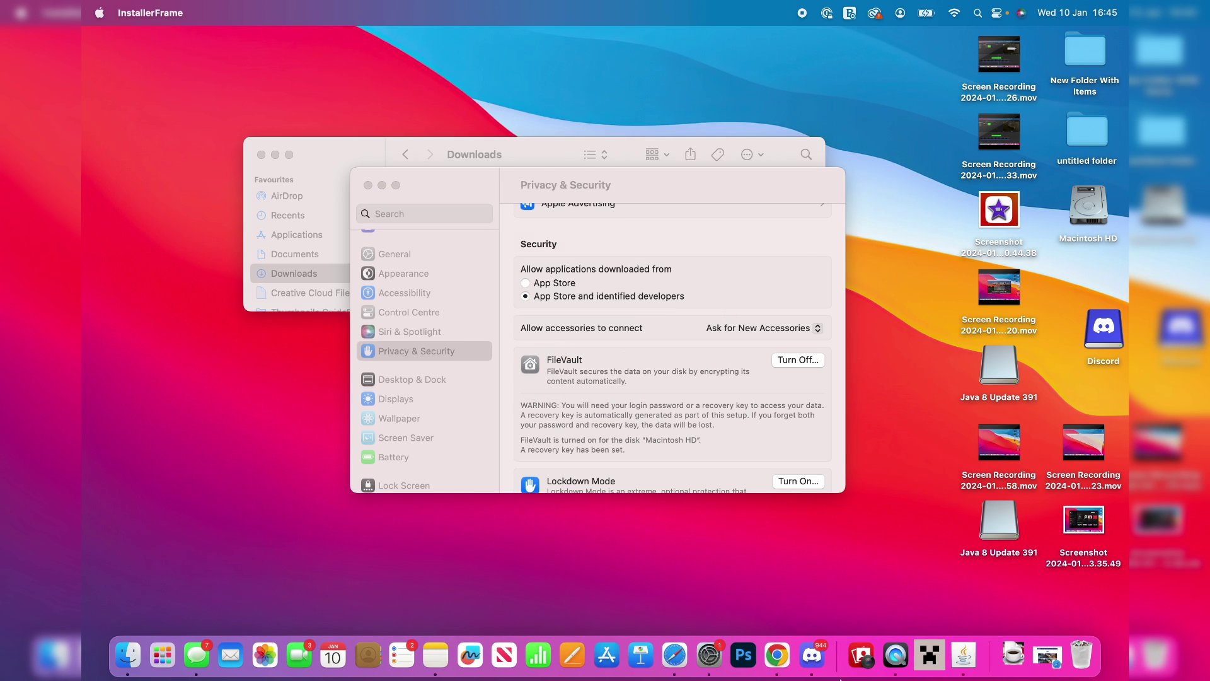
- Close the System Settings and Downloads windows and install OptiFine HD Ultra I6 into the default Minecraft folder
{"action": "left_click", "coordinate": [368, 184]}
{"action": "left_click", "coordinate": [260, 154]}
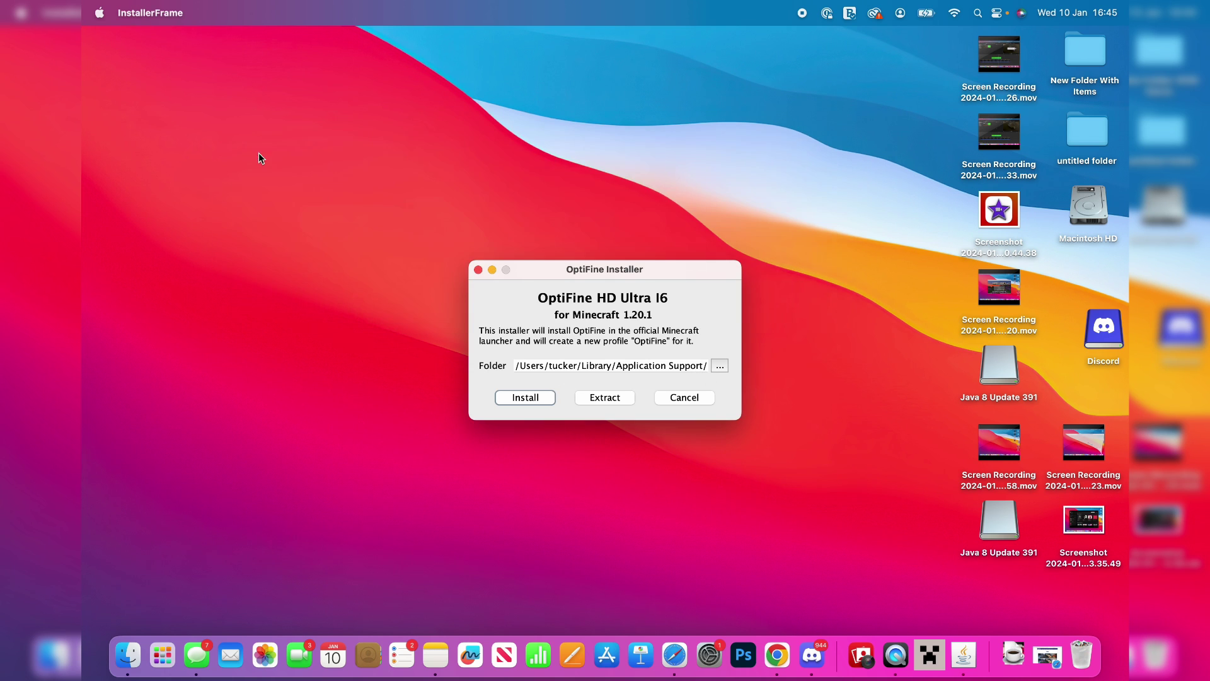
{"action": "left_click", "coordinate": [516, 403]}
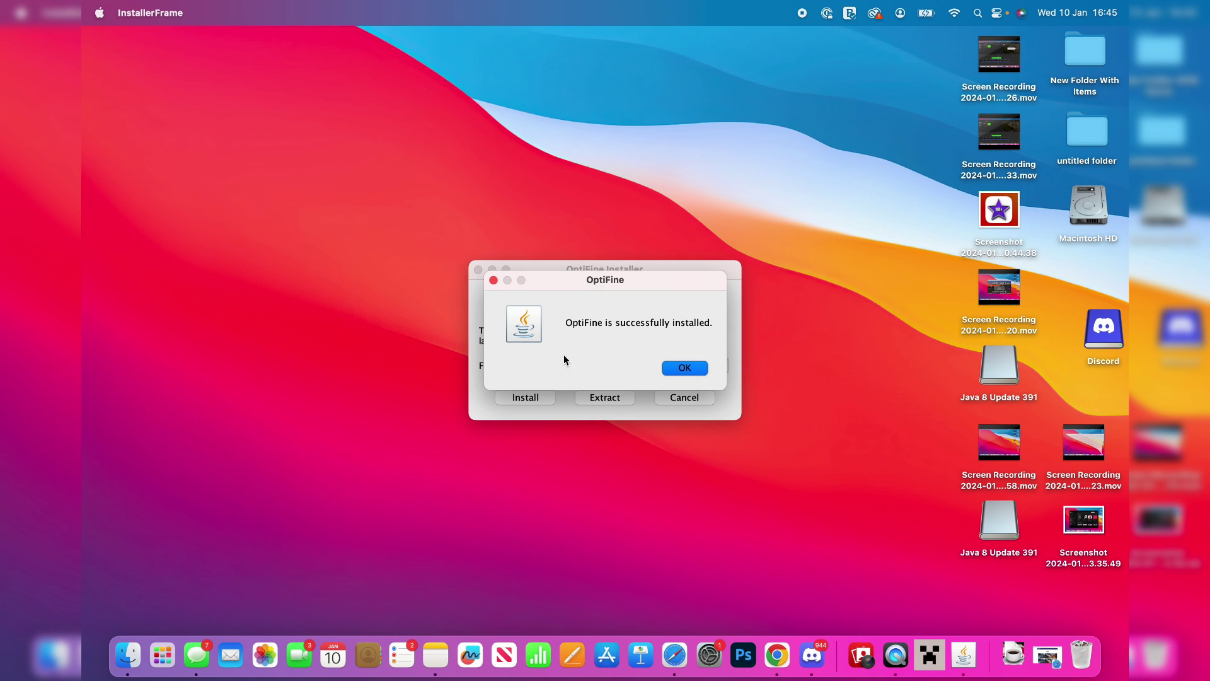
- Dismiss the OptiFine installer message, search the web for "sildurs shaders" in Safari, and open the CurseForge page for Sildur's Vibrant shaders
{"action": "left_click", "coordinate": [695, 367]}
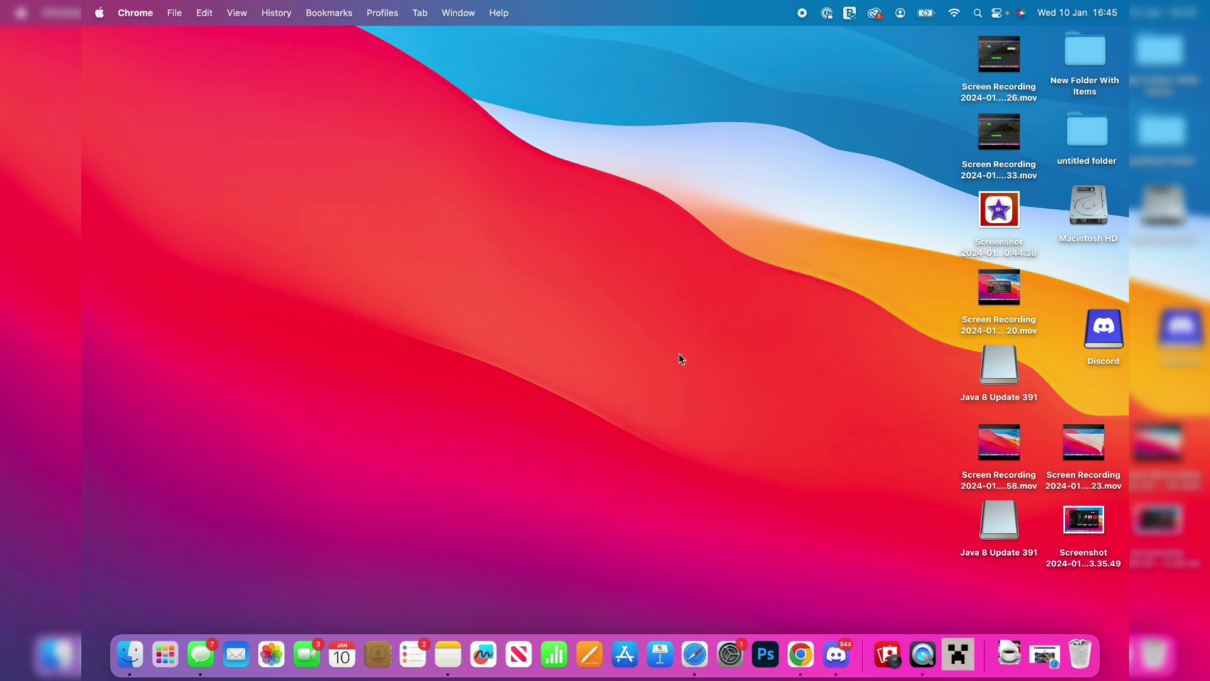
{"action": "left_click", "coordinate": [1045, 656]}
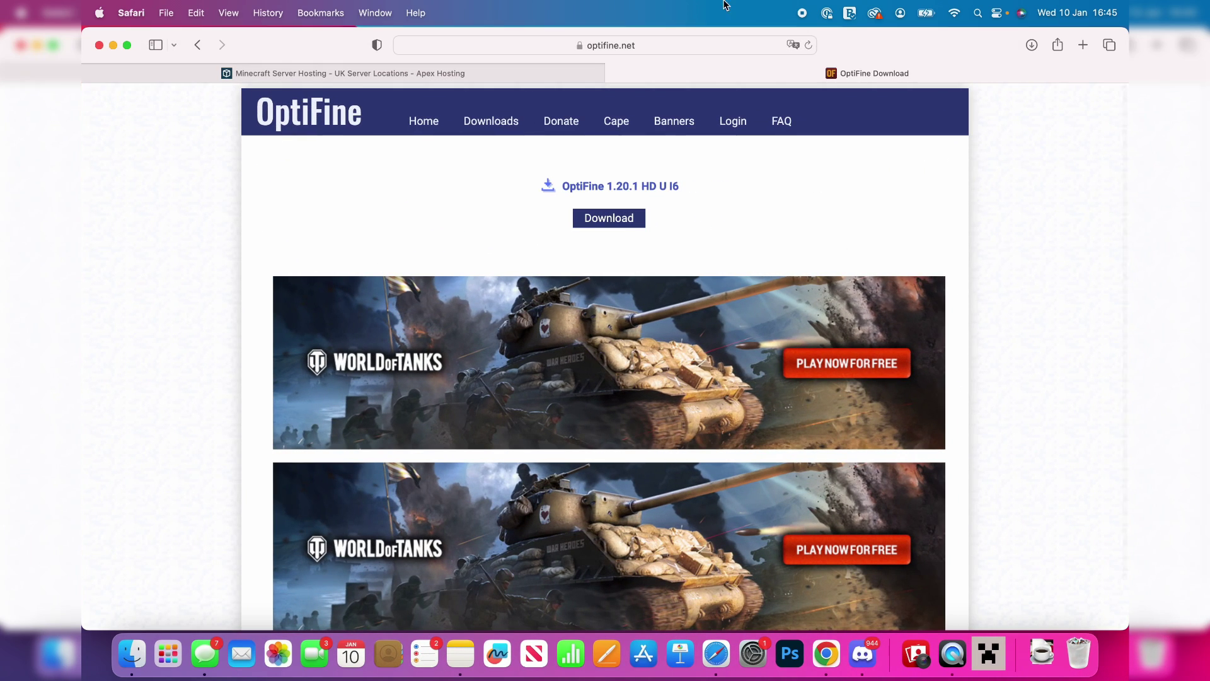
{"action": "left_click", "coordinate": [652, 51]}
{"action": "type", "text": "sildurs shaders"}
{"action": "key", "text": "Return"}
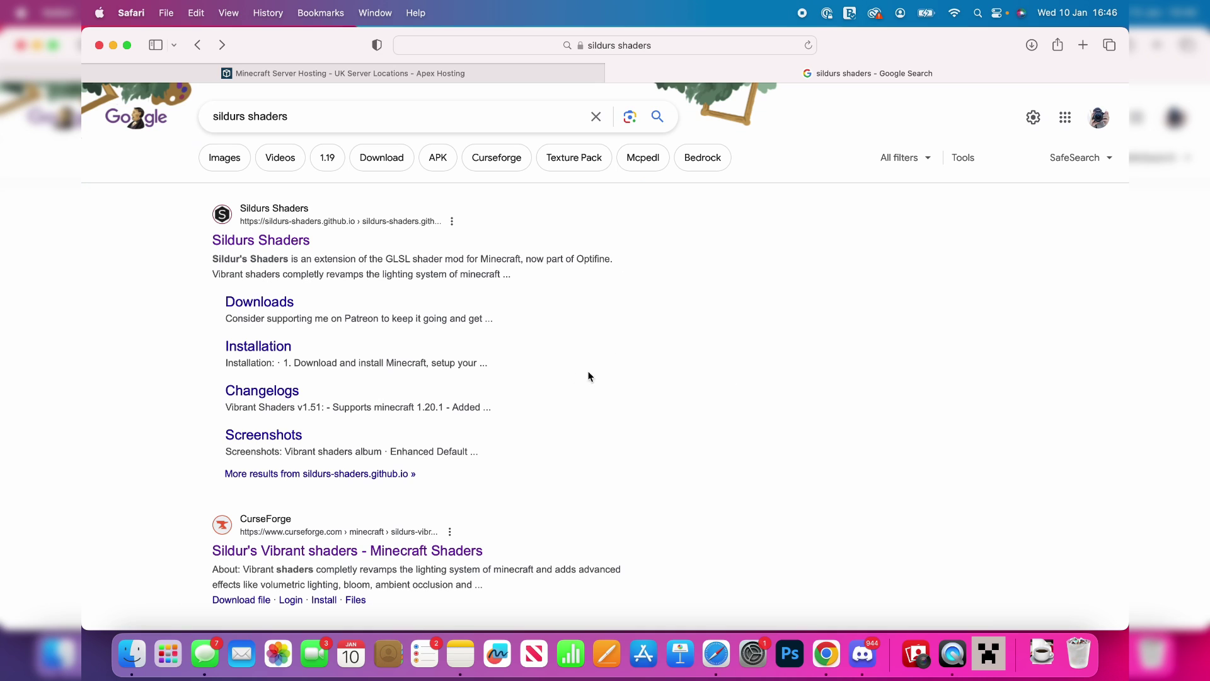
{"action": "scroll", "coordinate": [484, 279], "scroll_direction": "down", "scroll_amount": 5}
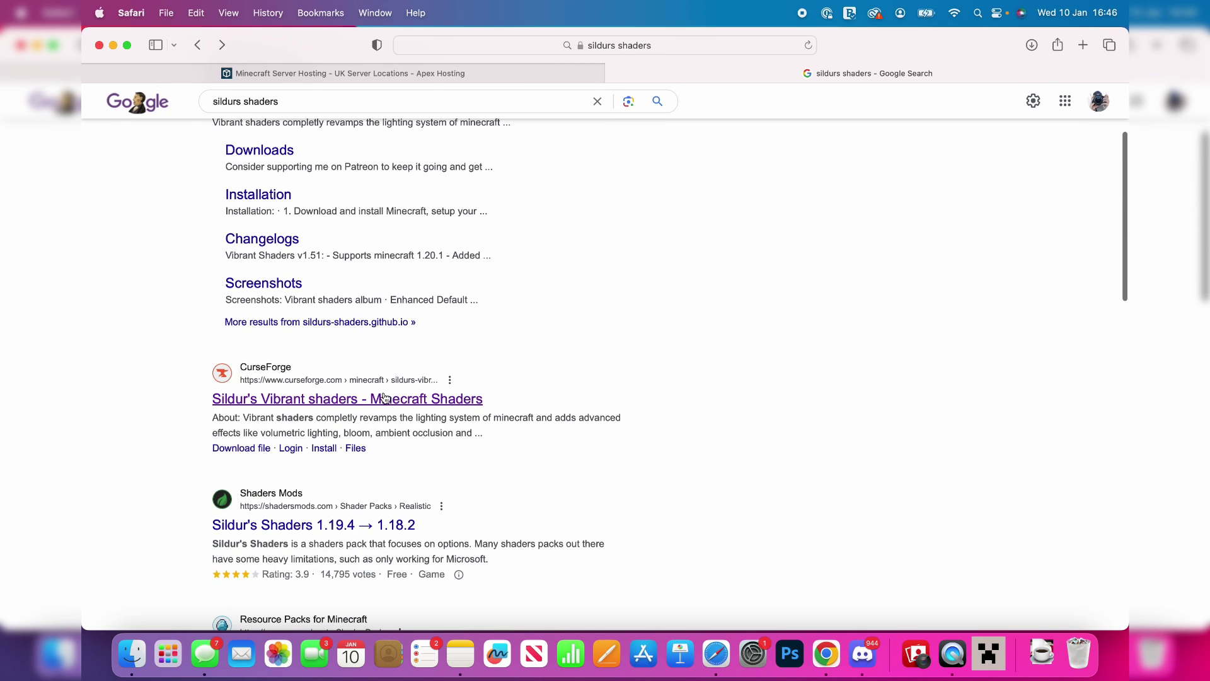
{"action": "left_click", "coordinate": [385, 394]}
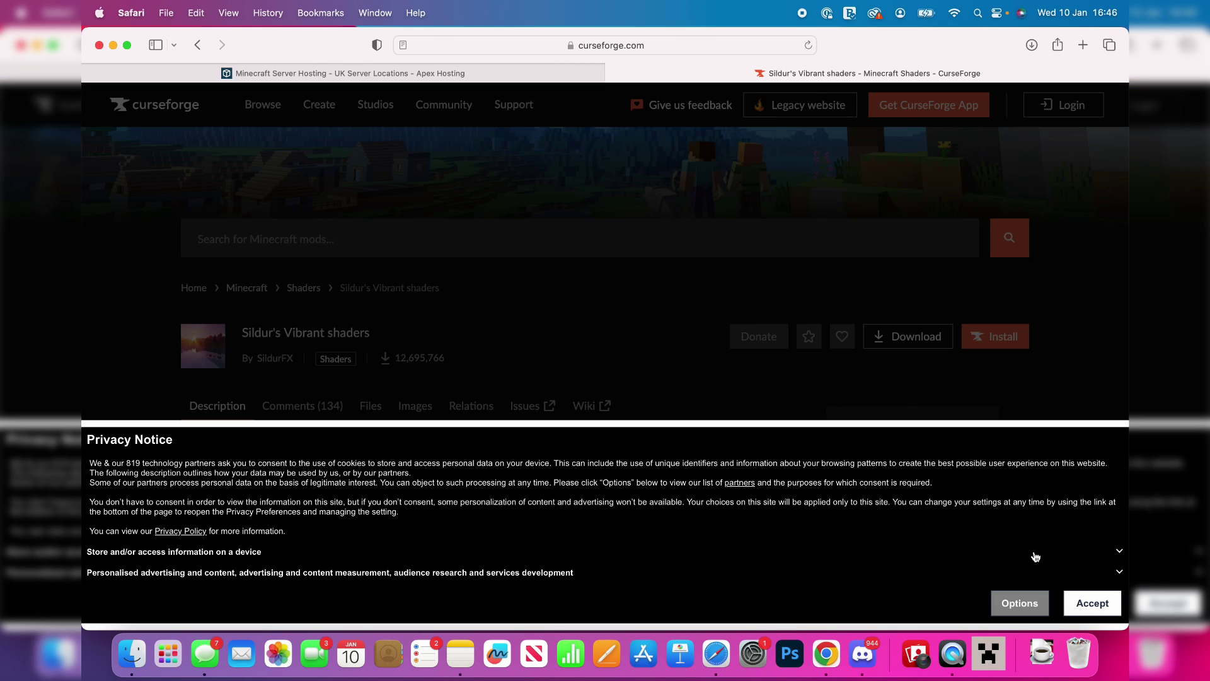
{"action": "left_click", "coordinate": [1088, 604]}
{"action": "scroll", "coordinate": [616, 364], "scroll_direction": "down", "scroll_amount": 3}
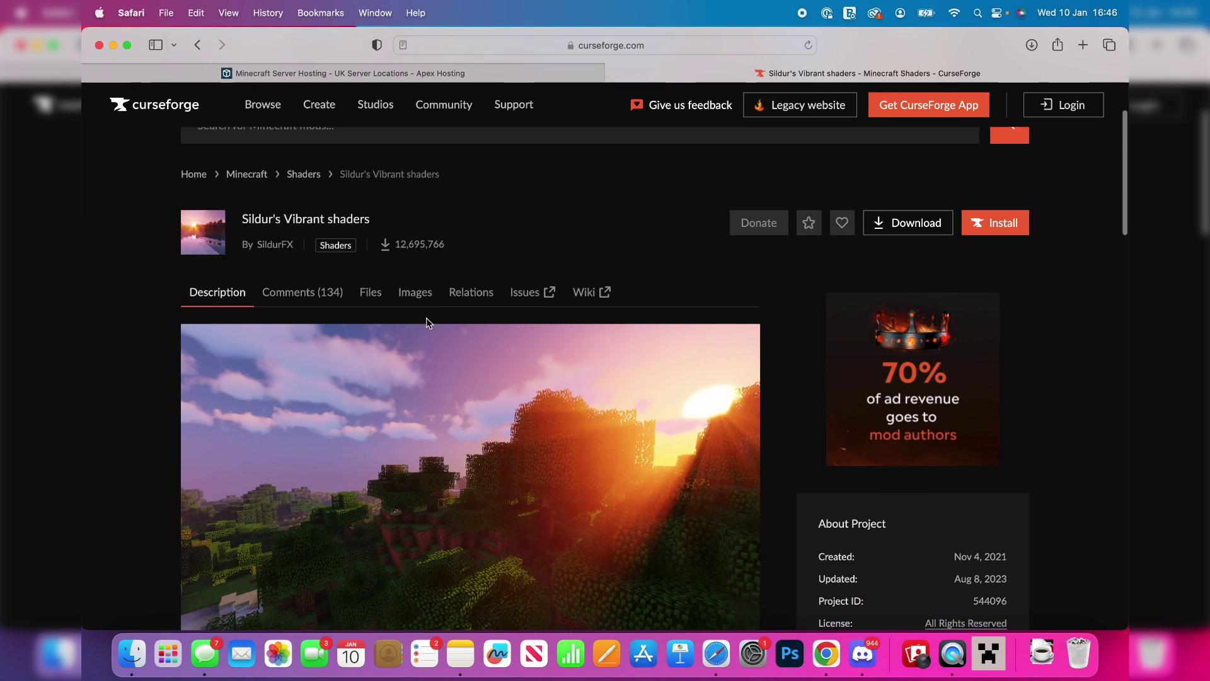
{"action": "left_click", "coordinate": [371, 291]}
{"action": "scroll", "coordinate": [370, 291], "scroll_direction": "down", "scroll_amount": 2}
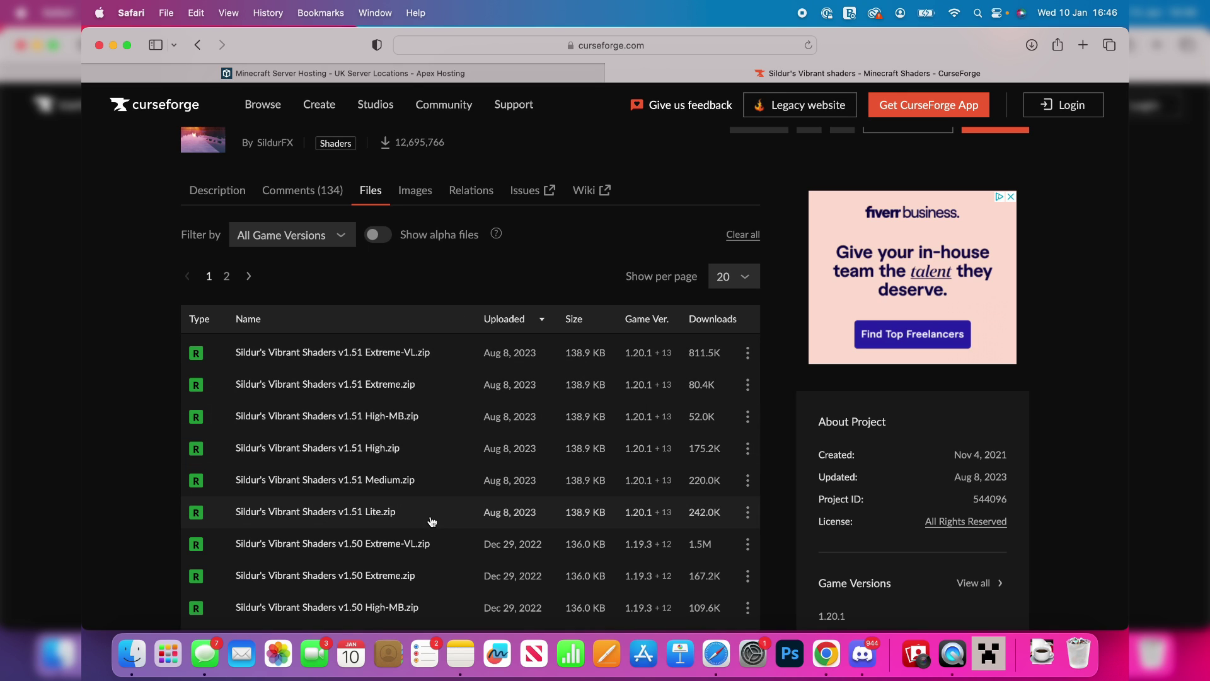
{"action": "left_click", "coordinate": [747, 482]}
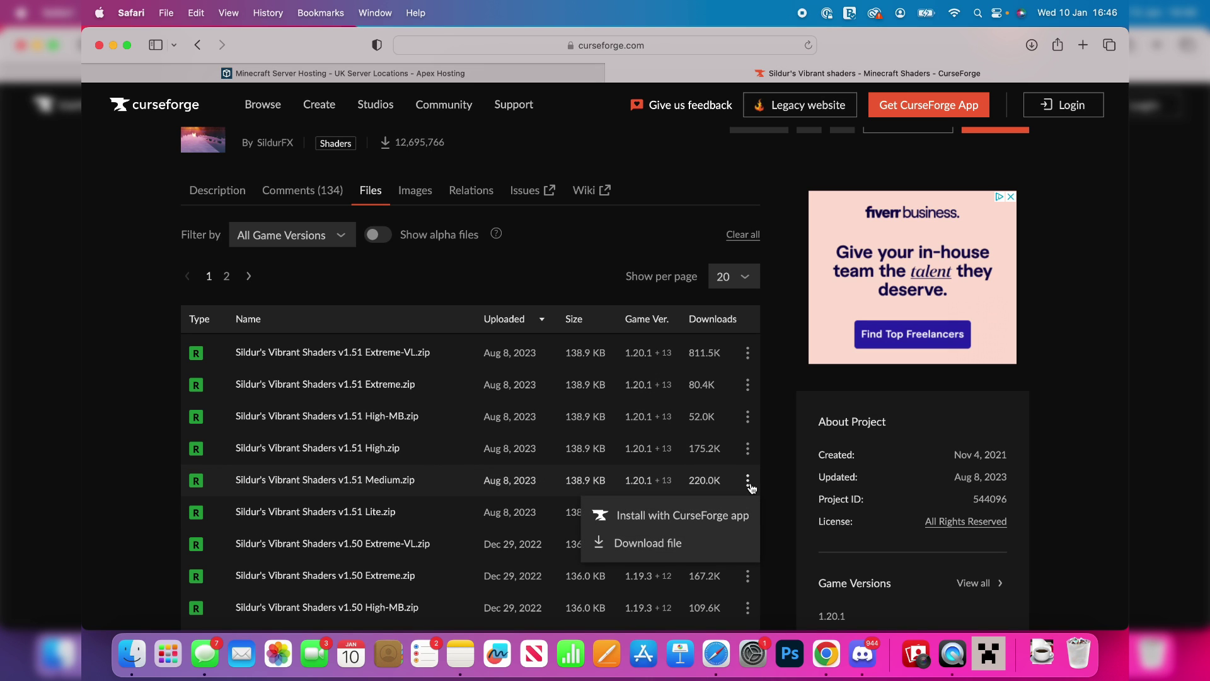
{"action": "left_click", "coordinate": [706, 545]}
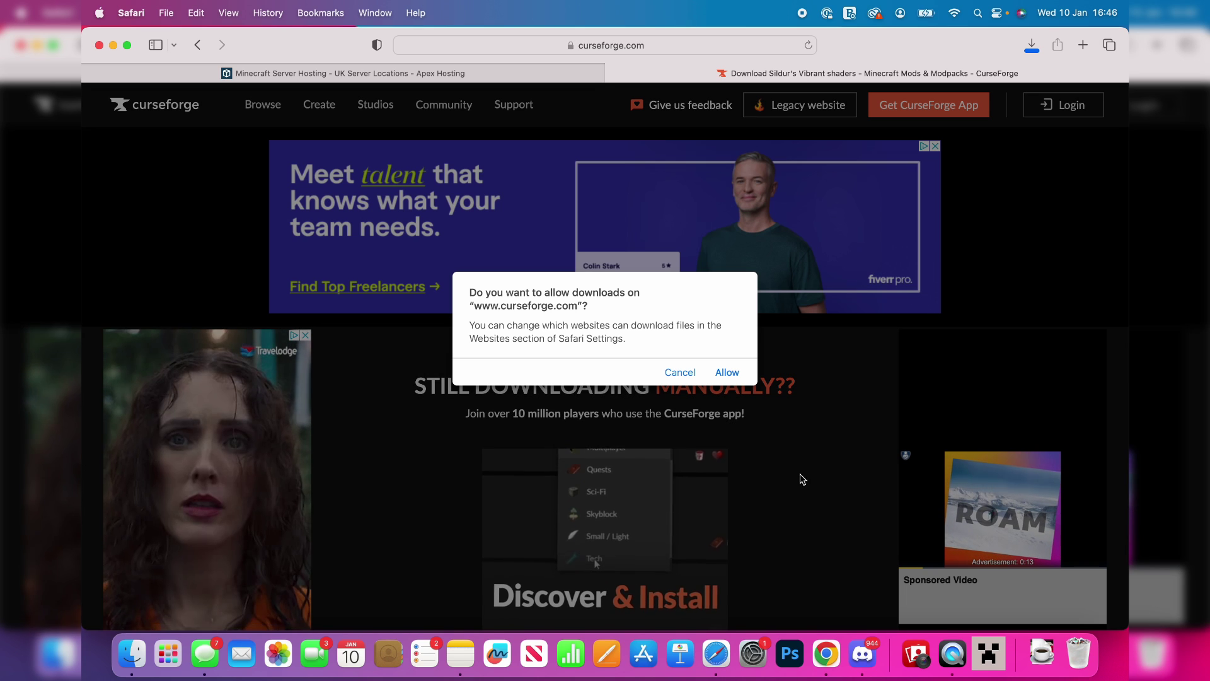
{"action": "left_click", "coordinate": [727, 372]}
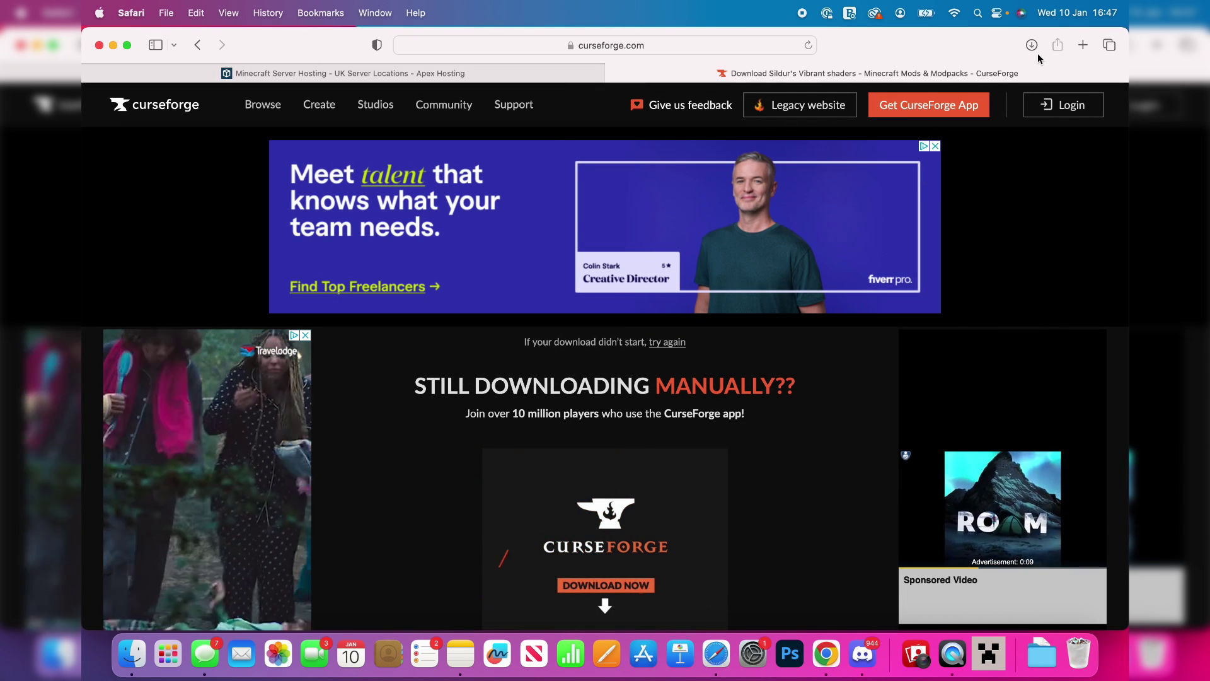
- Move the downloaded shaders folder from Safari's downloads list onto the desktop and close the browser window
{"action": "left_click", "coordinate": [1032, 45]}
{"action": "left_click_drag", "start_coordinate": [908, 48], "coordinate": [909, 508]}
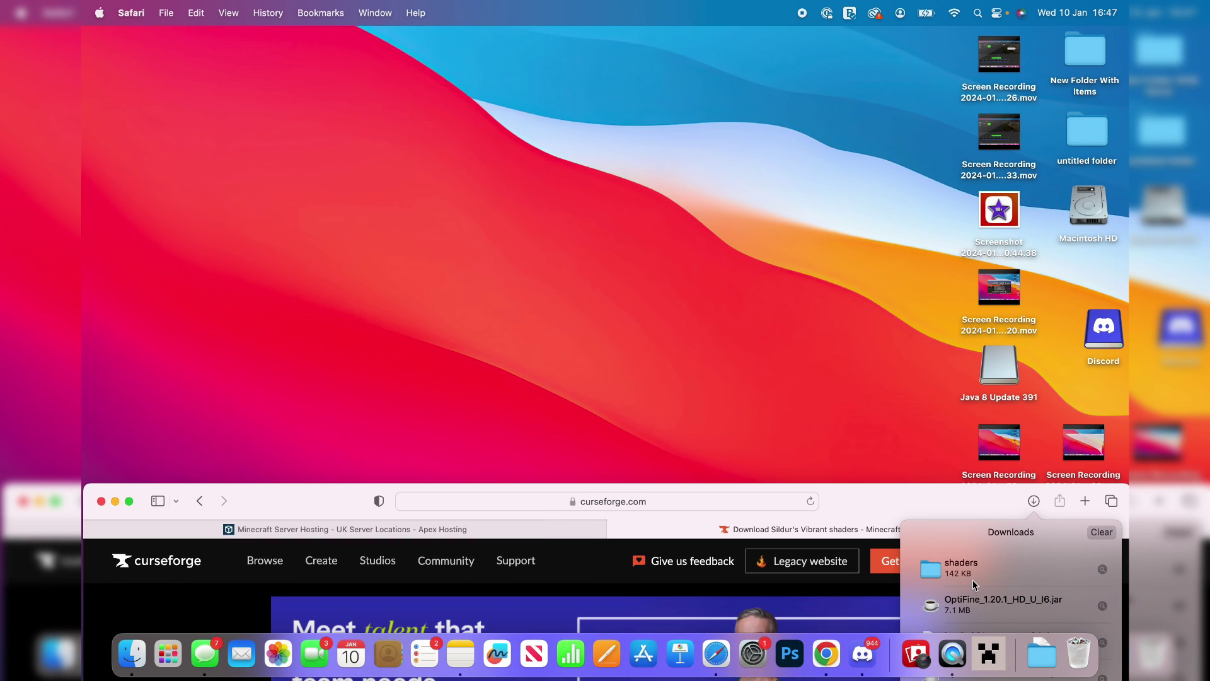
{"action": "left_click_drag", "start_coordinate": [972, 579], "coordinate": [877, 340]}
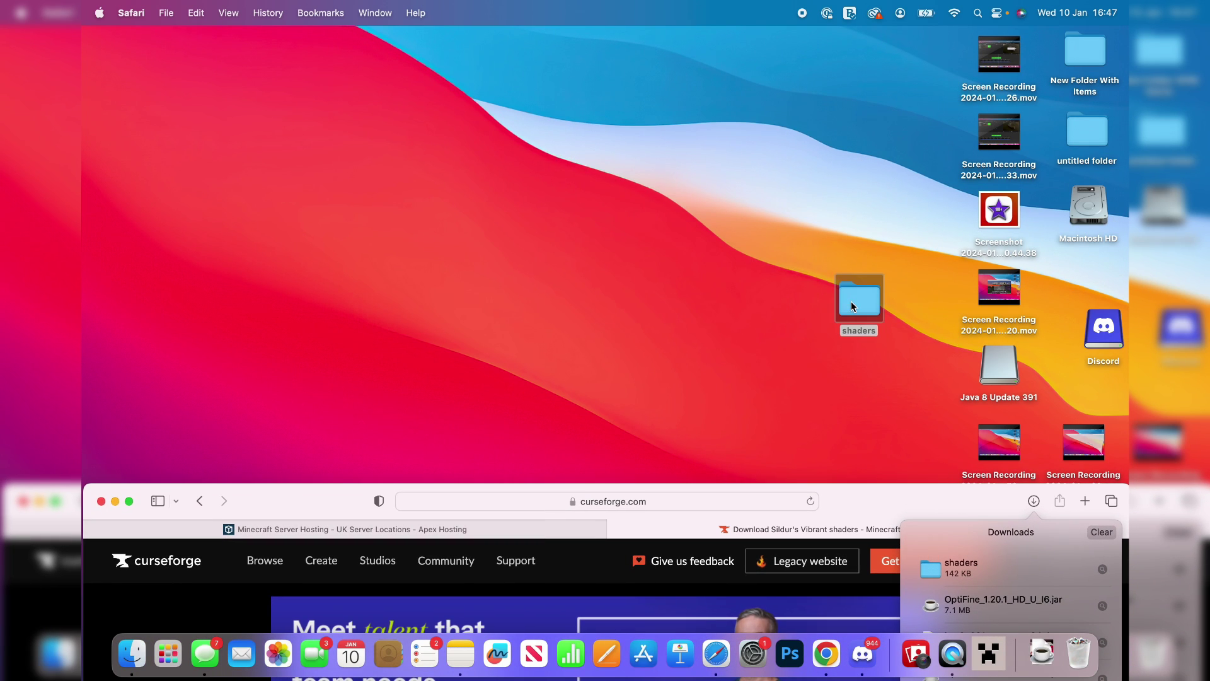
{"action": "left_click", "coordinate": [101, 503]}
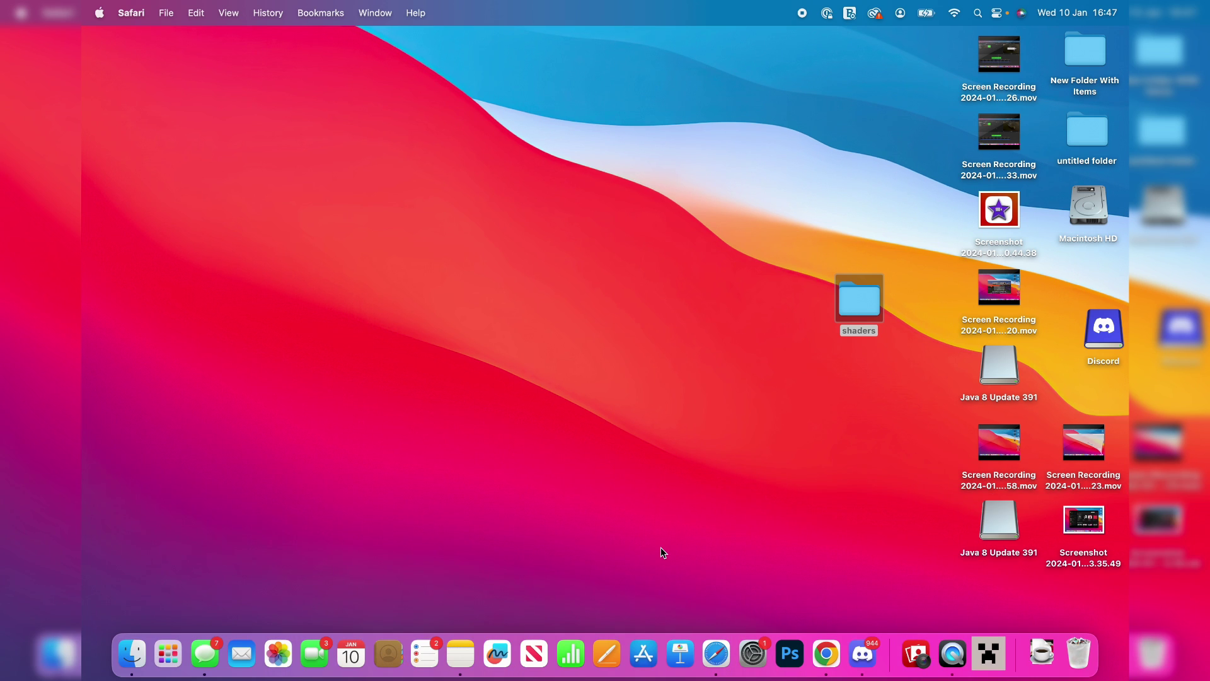
- Open Minecraft Launcher and start Java Edition with the OptiFine 1.20.1-OptiFine_HD_U_I6 installation
{"action": "left_click", "coordinate": [988, 652]}
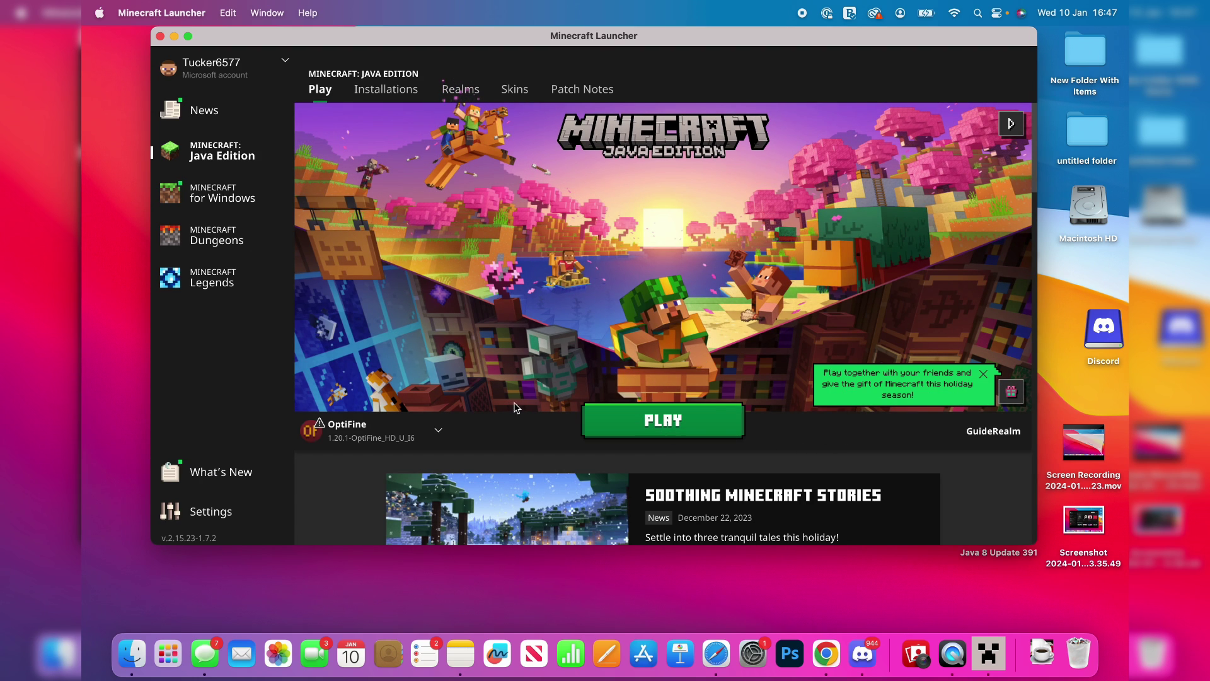
{"action": "left_click", "coordinate": [407, 425]}
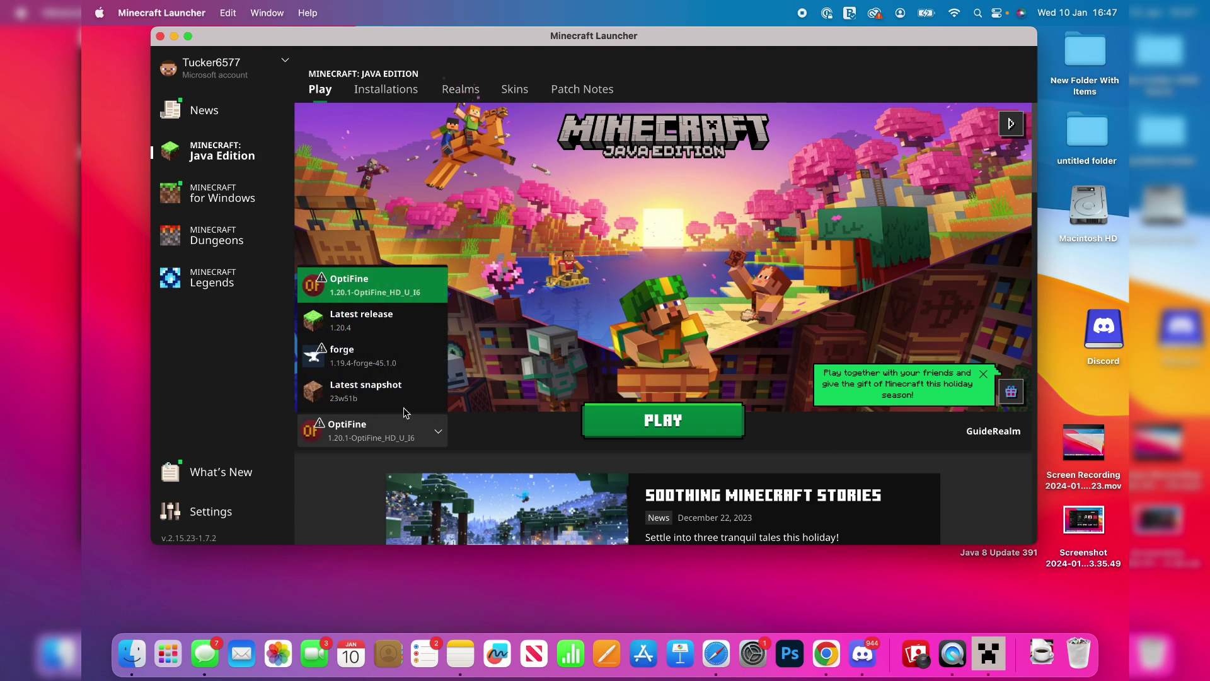
{"action": "left_click", "coordinate": [381, 289]}
{"action": "left_click", "coordinate": [661, 421]}
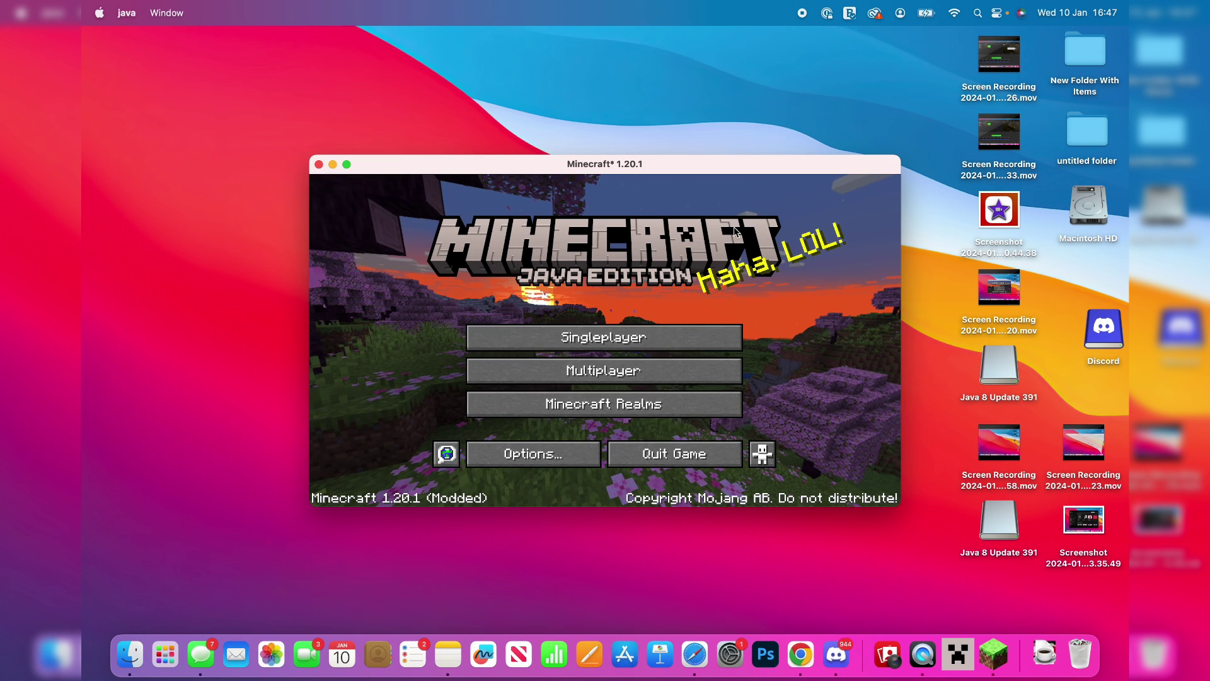
- Open the shaderpacks folder from Minecraft's shader settings and move the shaders folder from the desktop into it
{"action": "left_click", "coordinate": [552, 454]}
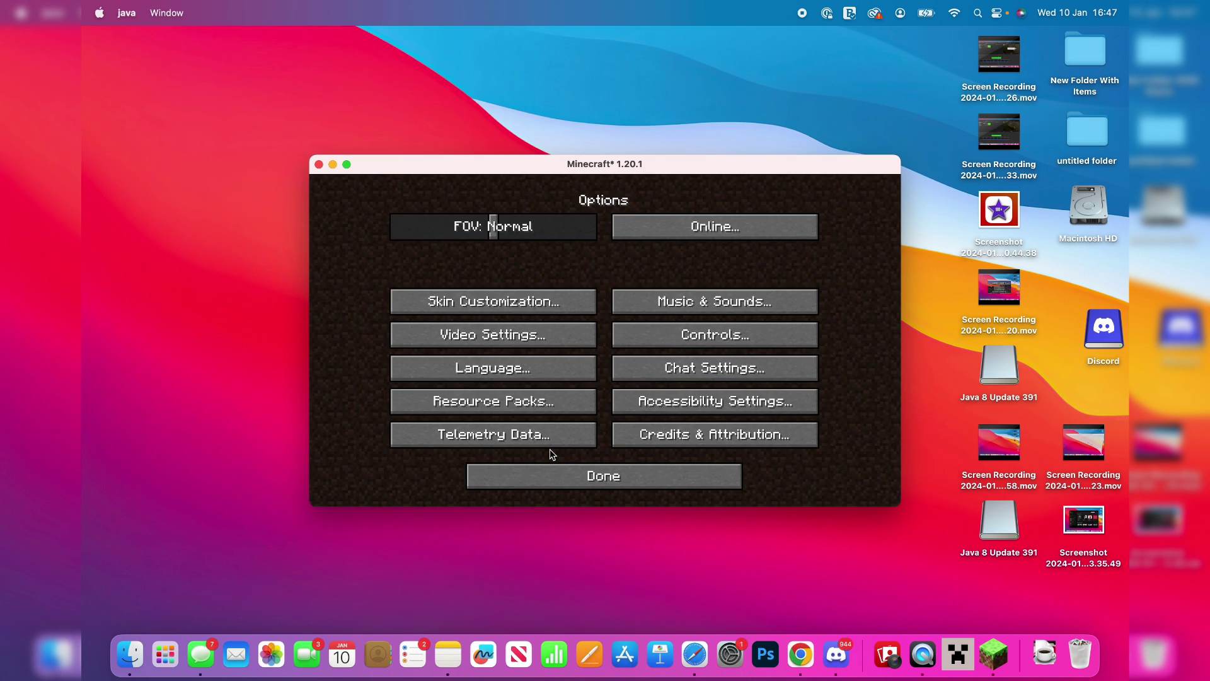
{"action": "left_click", "coordinate": [534, 334]}
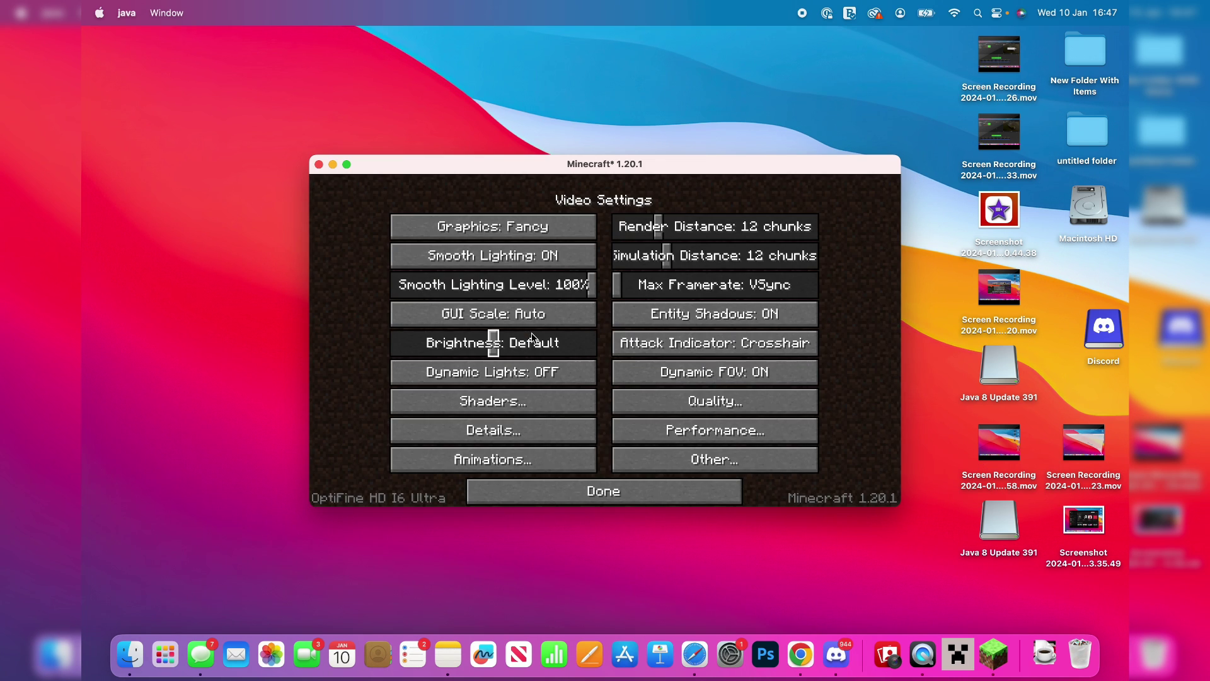
{"action": "left_click", "coordinate": [522, 395]}
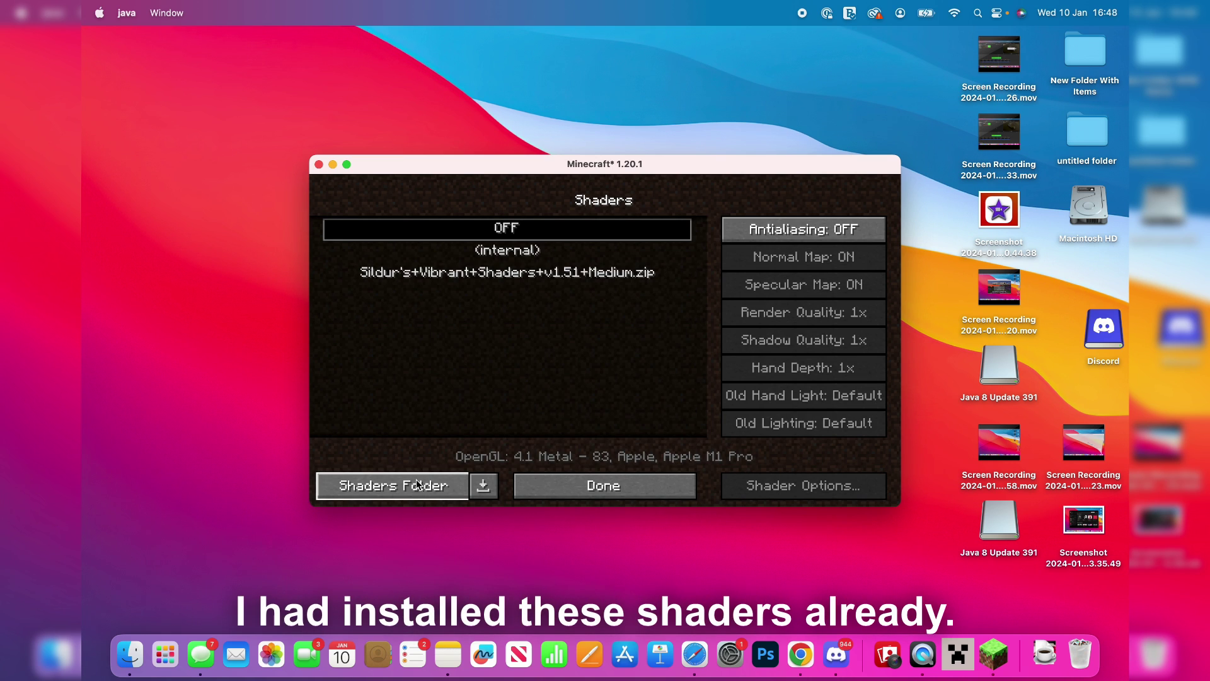
{"action": "left_click", "coordinate": [417, 484]}
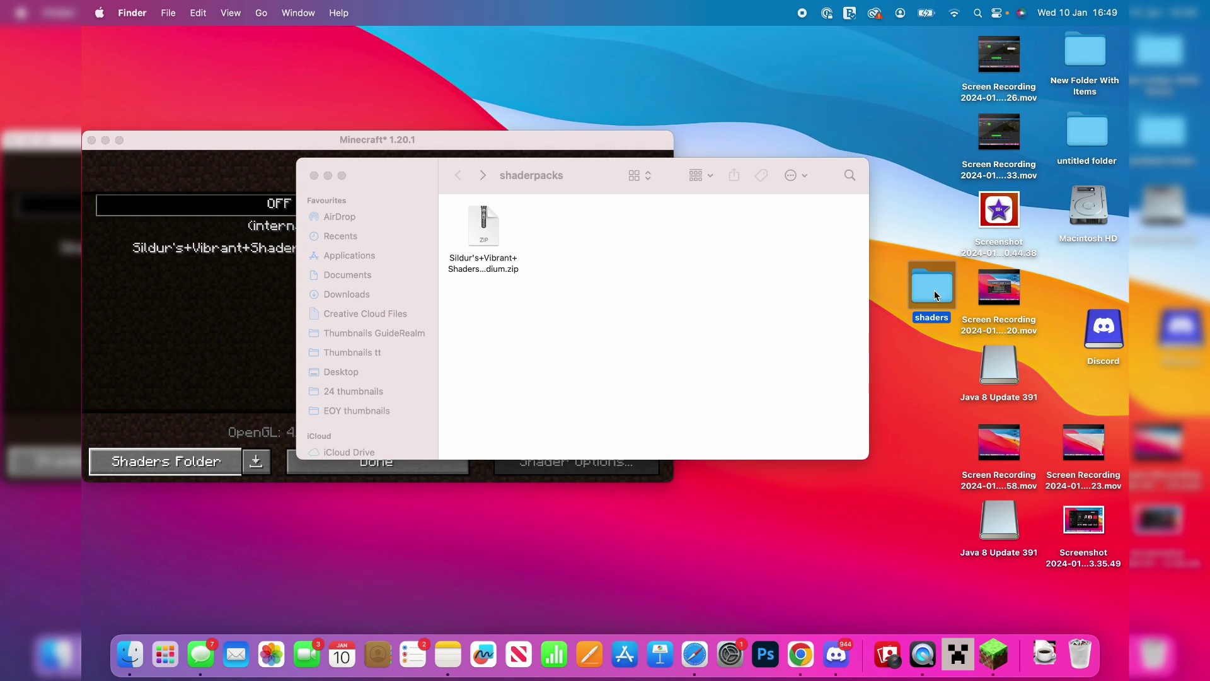
{"action": "left_click_drag", "start_coordinate": [934, 290], "coordinate": [683, 248]}
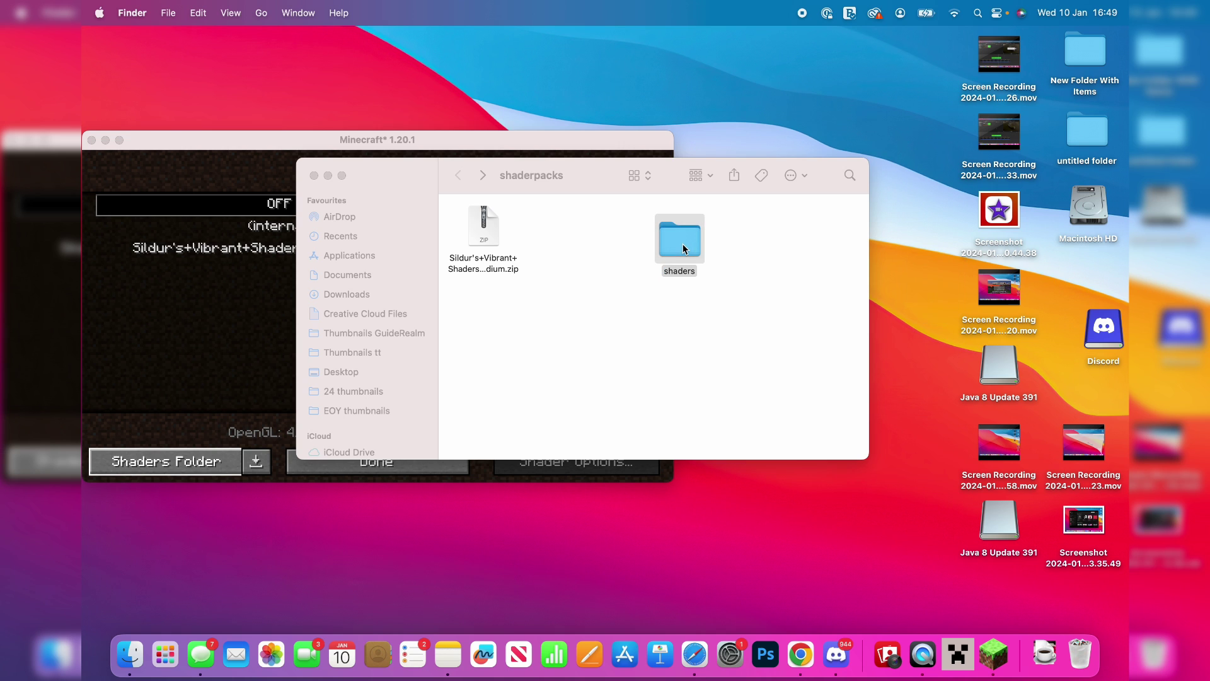
- Reload Minecraft's shader list through the video settings to check for the added shaders folder
{"action": "left_click", "coordinate": [279, 324]}
{"action": "left_click", "coordinate": [406, 456]}
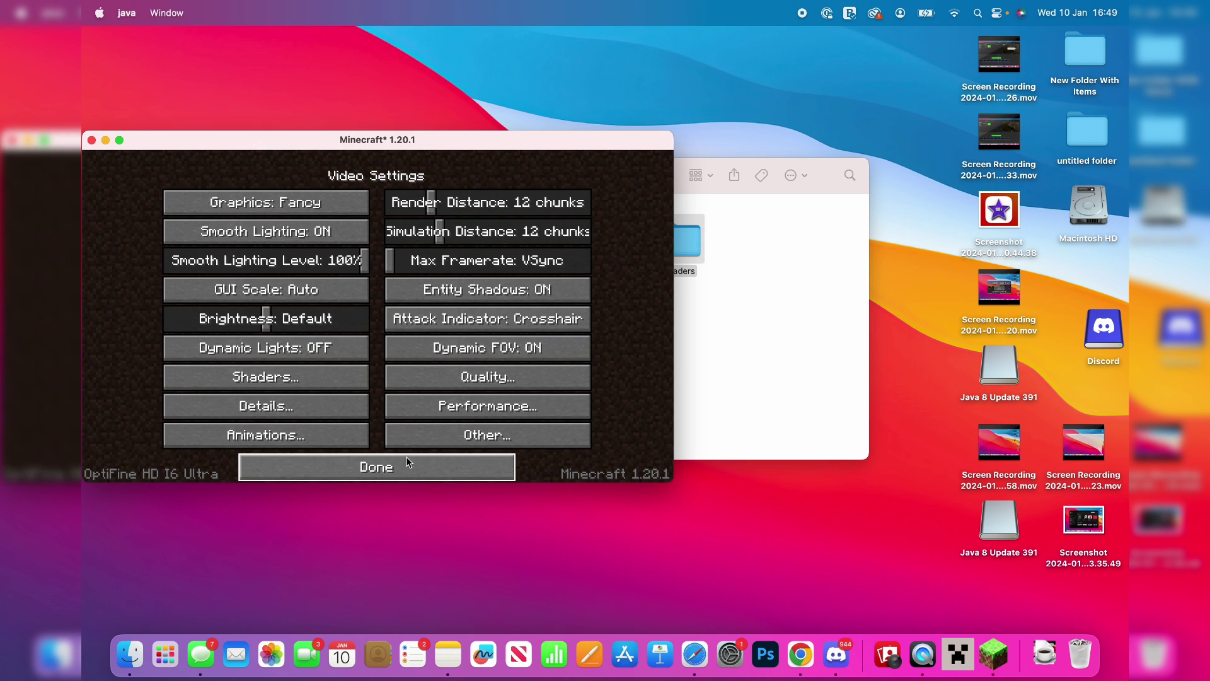
{"action": "left_click", "coordinate": [336, 381]}
- Compress the shaders folder inside the shaderpacks folder into a zip archive in Finder
{"action": "left_click", "coordinate": [749, 292]}
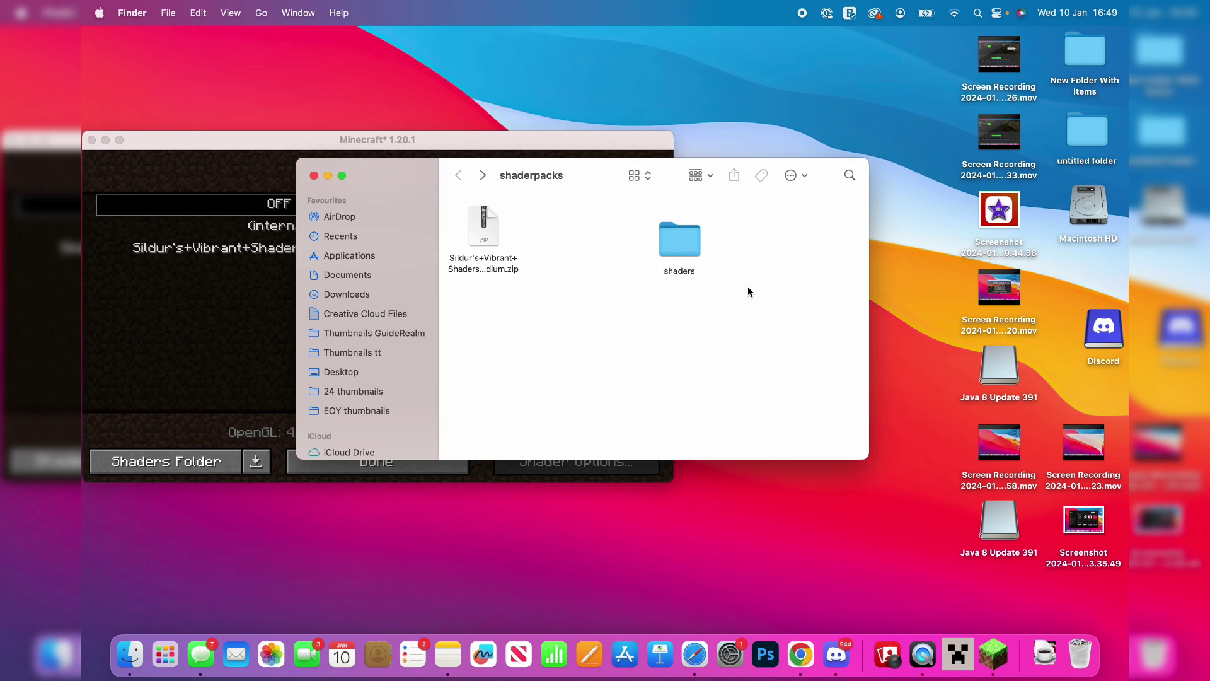
{"action": "left_click", "coordinate": [484, 245]}
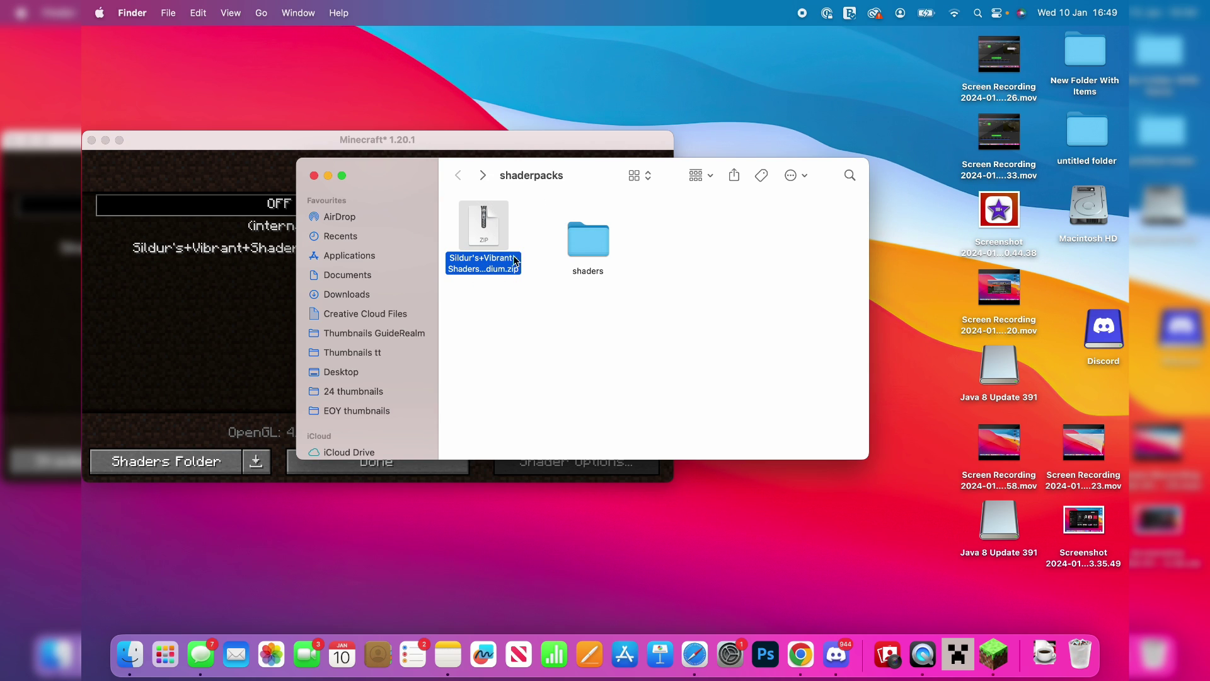
{"action": "left_click", "coordinate": [595, 255]}
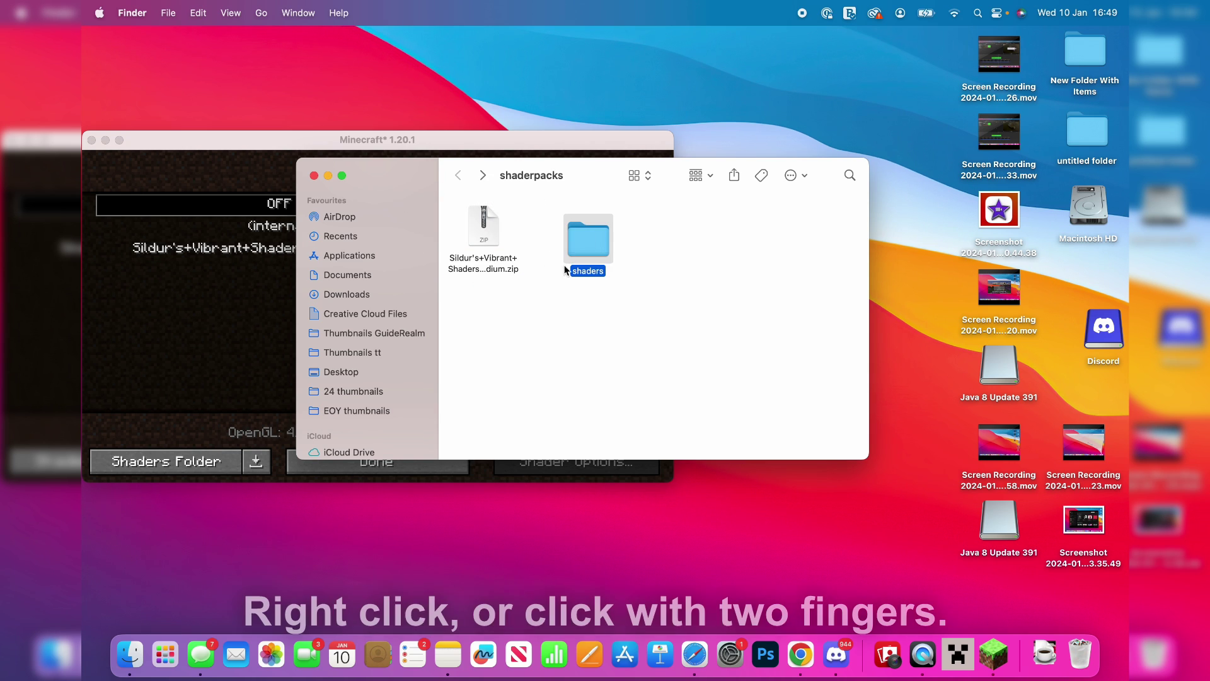
{"action": "right_click", "coordinate": [596, 247]}
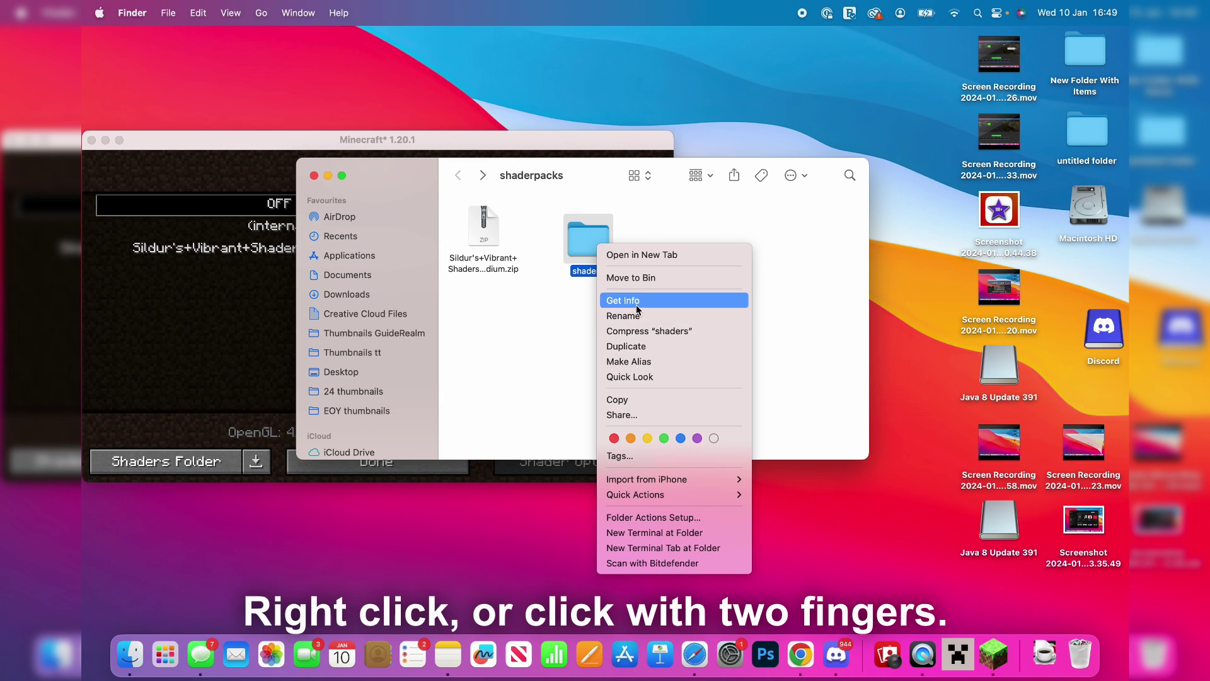
{"action": "left_click", "coordinate": [633, 333]}
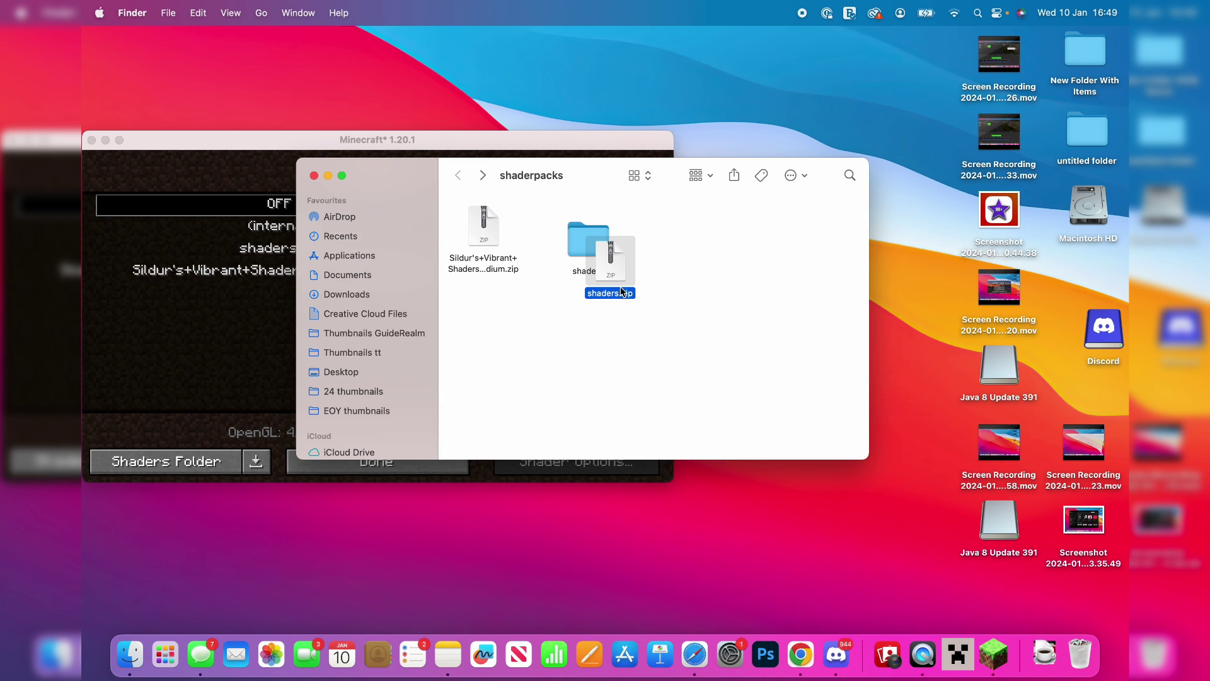
- Switch to Minecraft, select shaders.zip as the active shader pack, and exit the options back to the title screen
{"action": "left_click", "coordinate": [270, 179]}
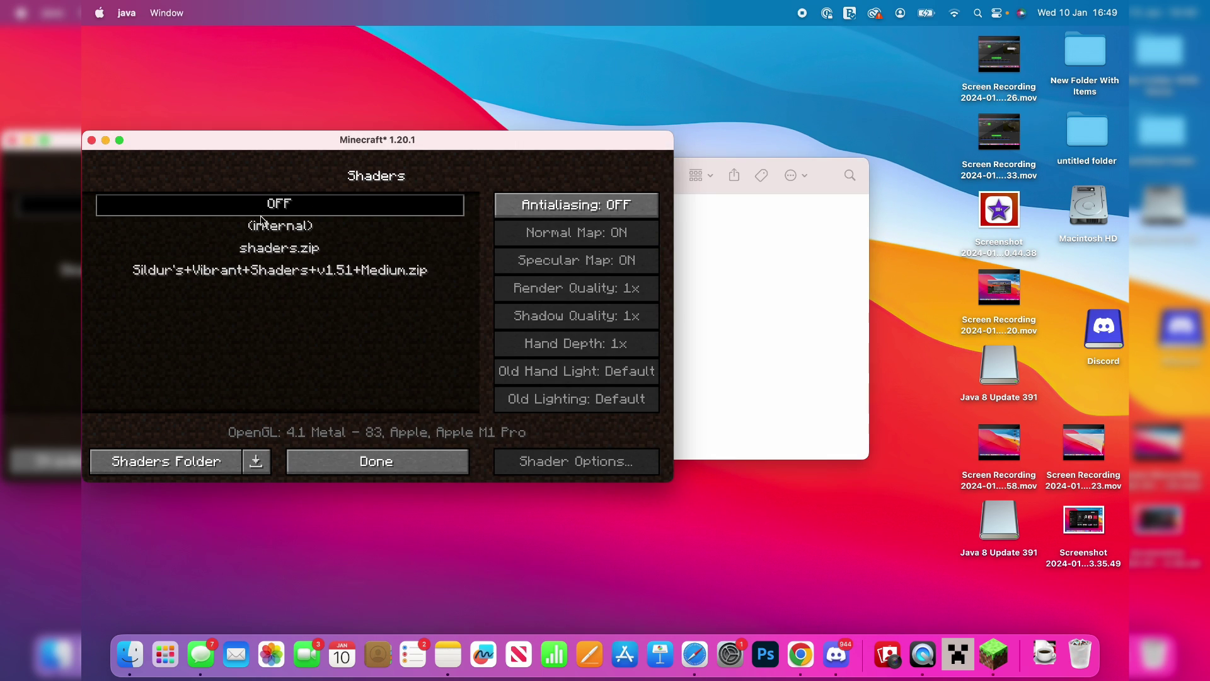
{"action": "left_click", "coordinate": [268, 250]}
{"action": "left_click", "coordinate": [773, 325]}
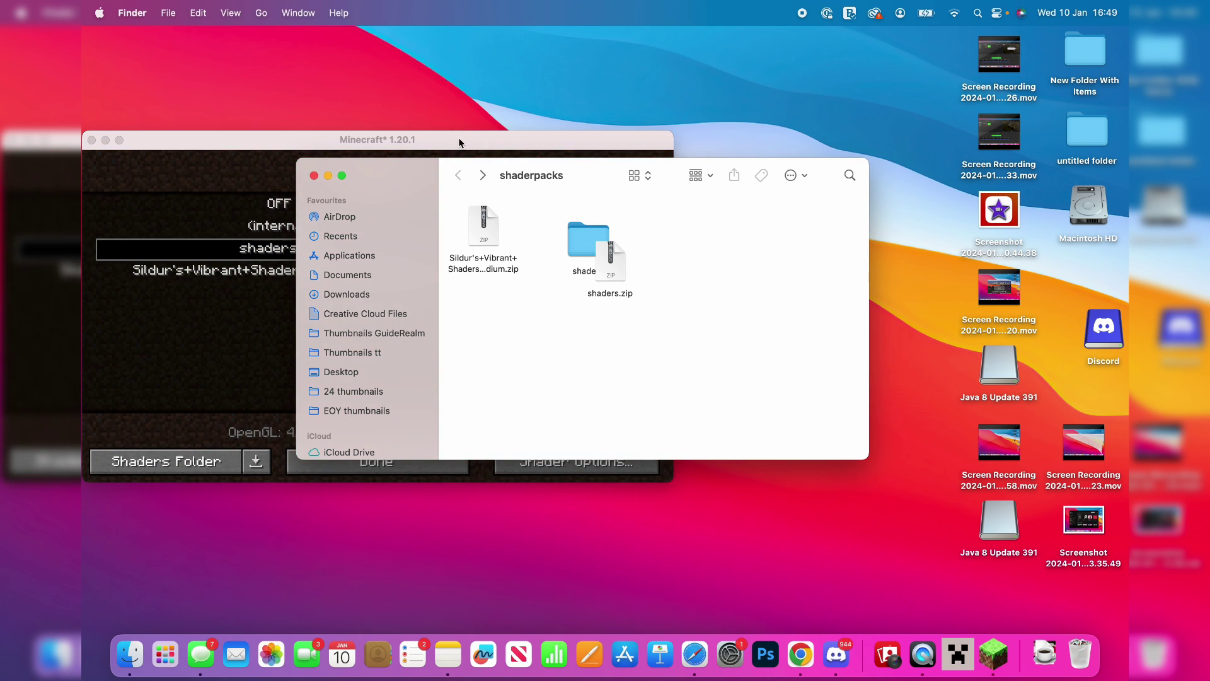
{"action": "left_click_drag", "start_coordinate": [460, 145], "coordinate": [615, 165]}
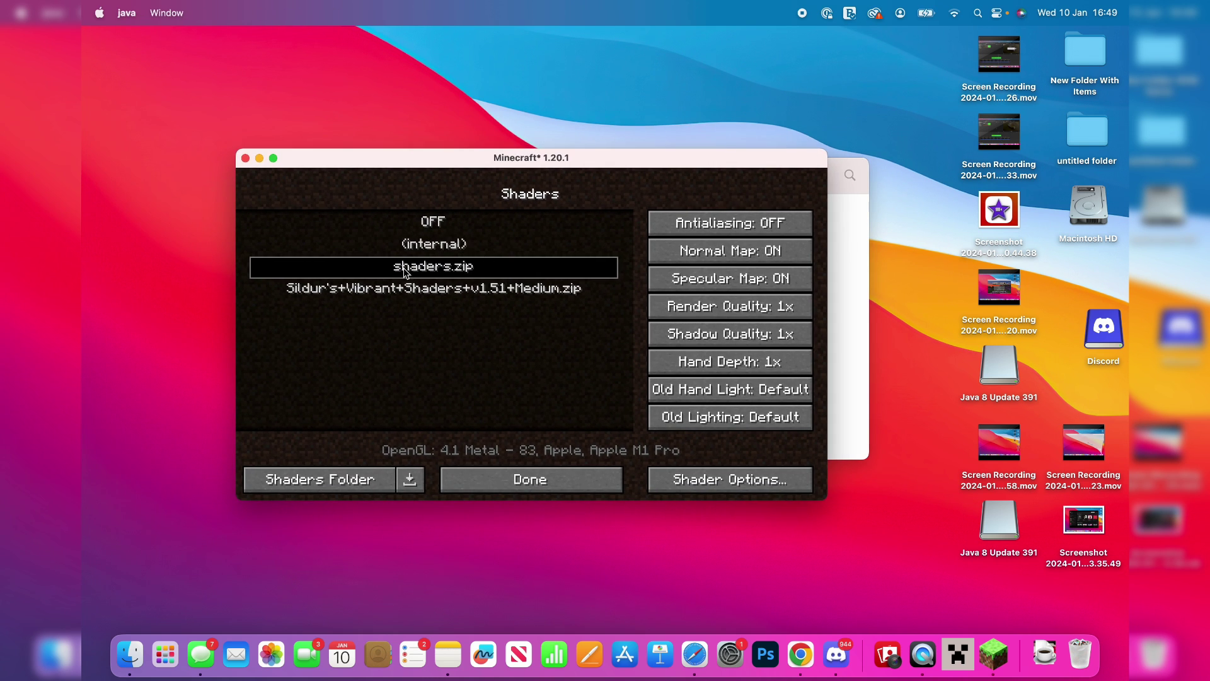
{"action": "left_click", "coordinate": [530, 479]}
{"action": "key", "text": "Escape"}
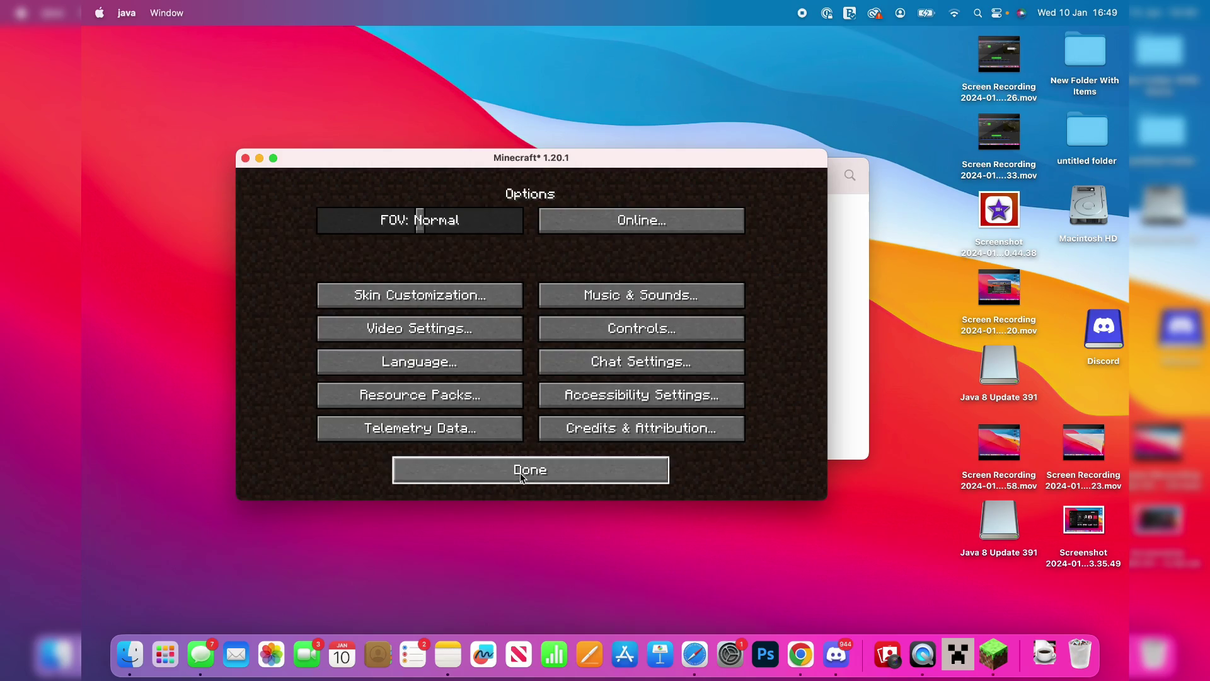
{"action": "key", "text": "Escape"}
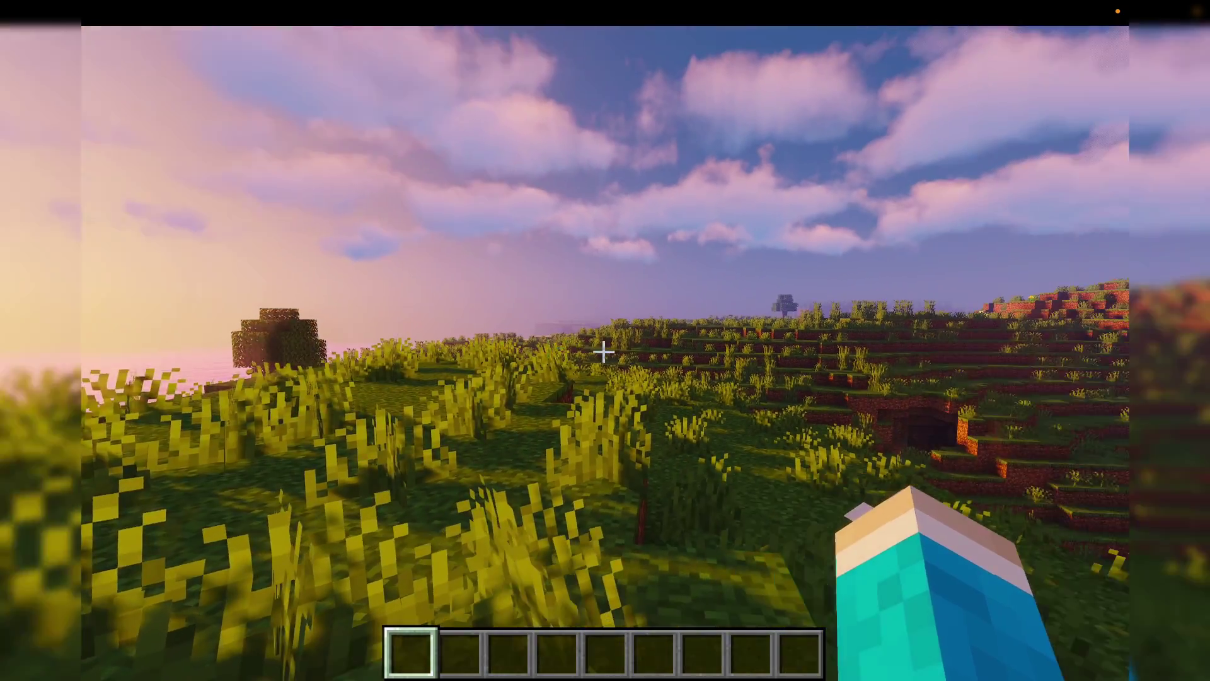
- View the world with shaders enabled and revisit the shader settings from the in-game video options
{"action": "key", "text": "c"}
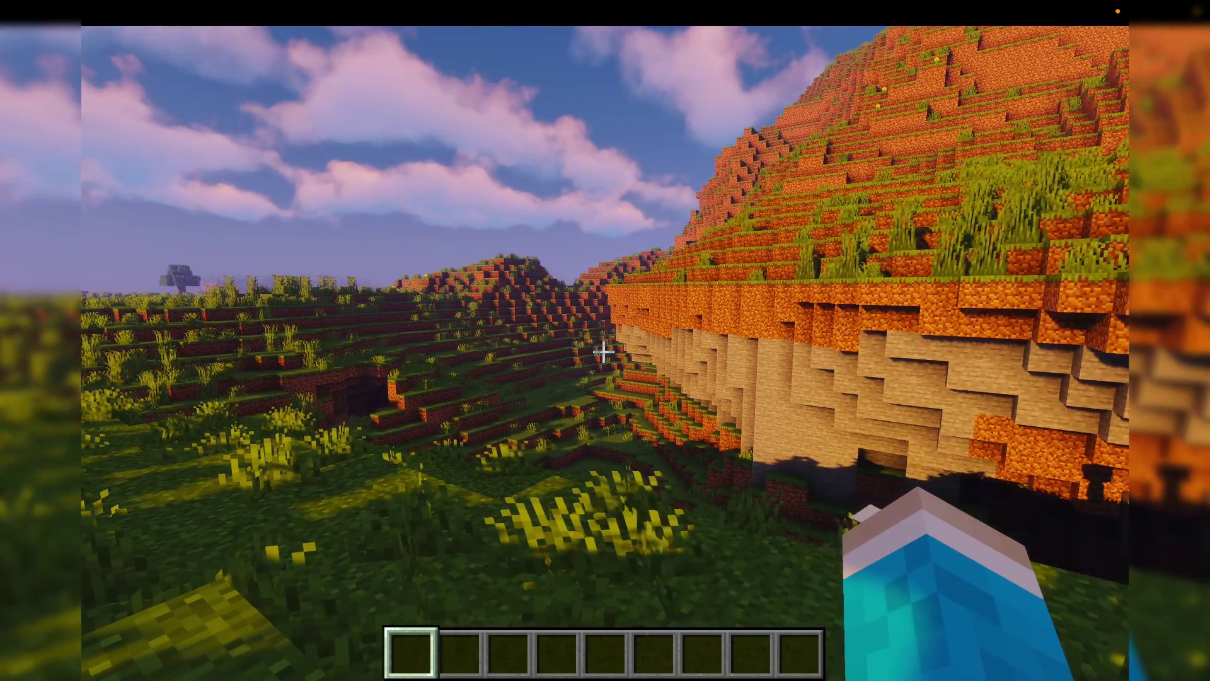
{"action": "key", "text": "Escape"}
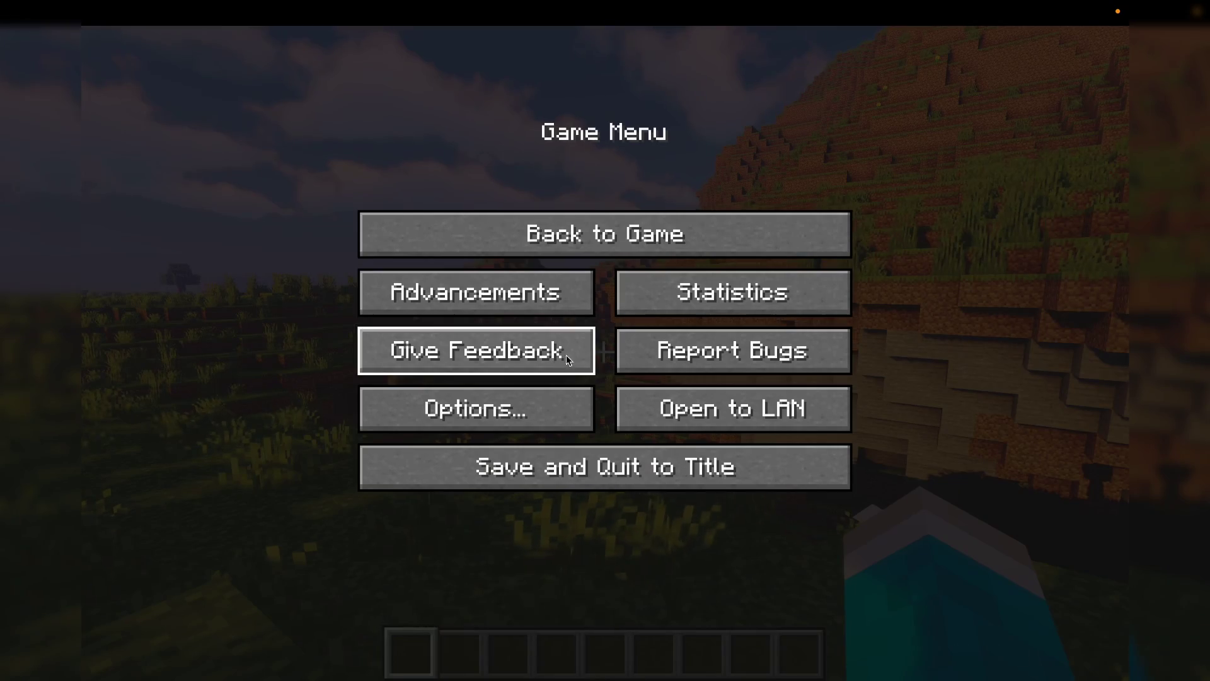
{"action": "left_click", "coordinate": [539, 414]}
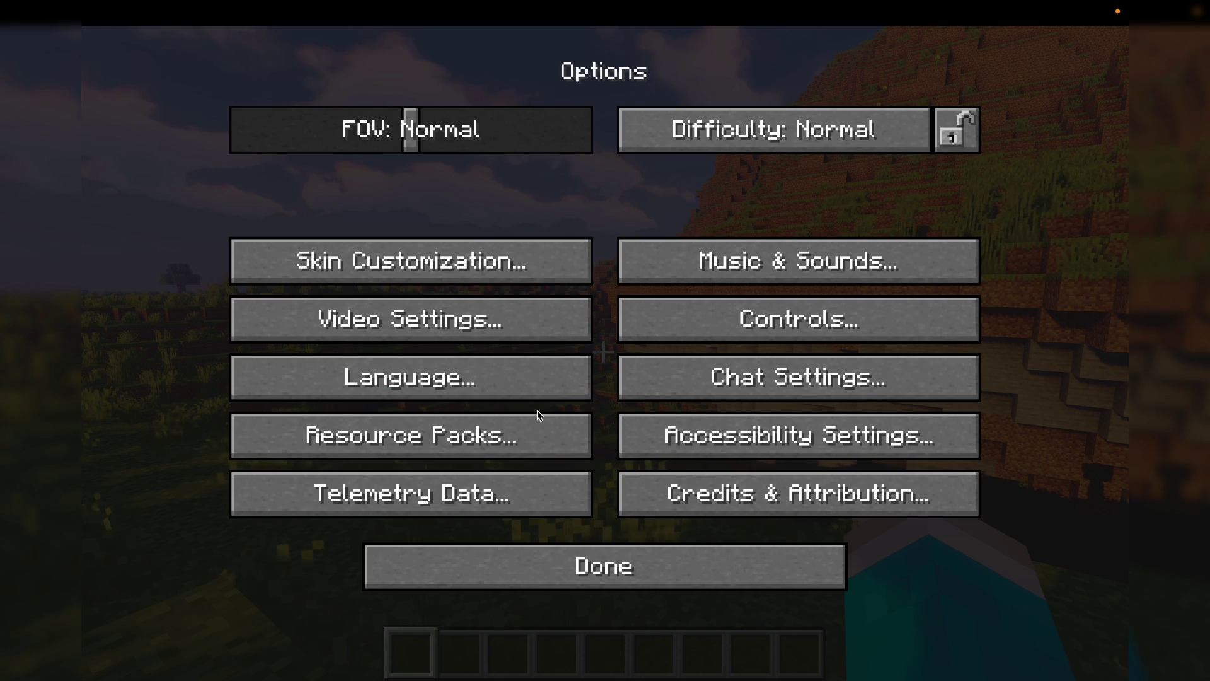
{"action": "left_click", "coordinate": [507, 322]}
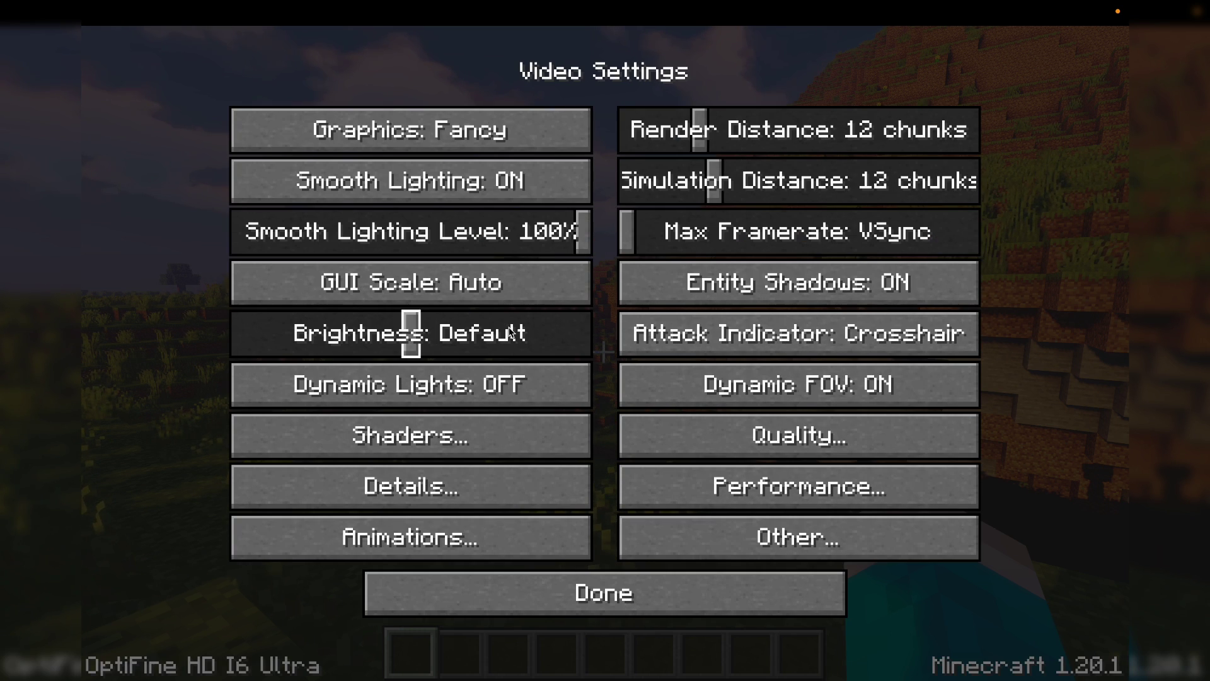
{"action": "left_click", "coordinate": [458, 420]}
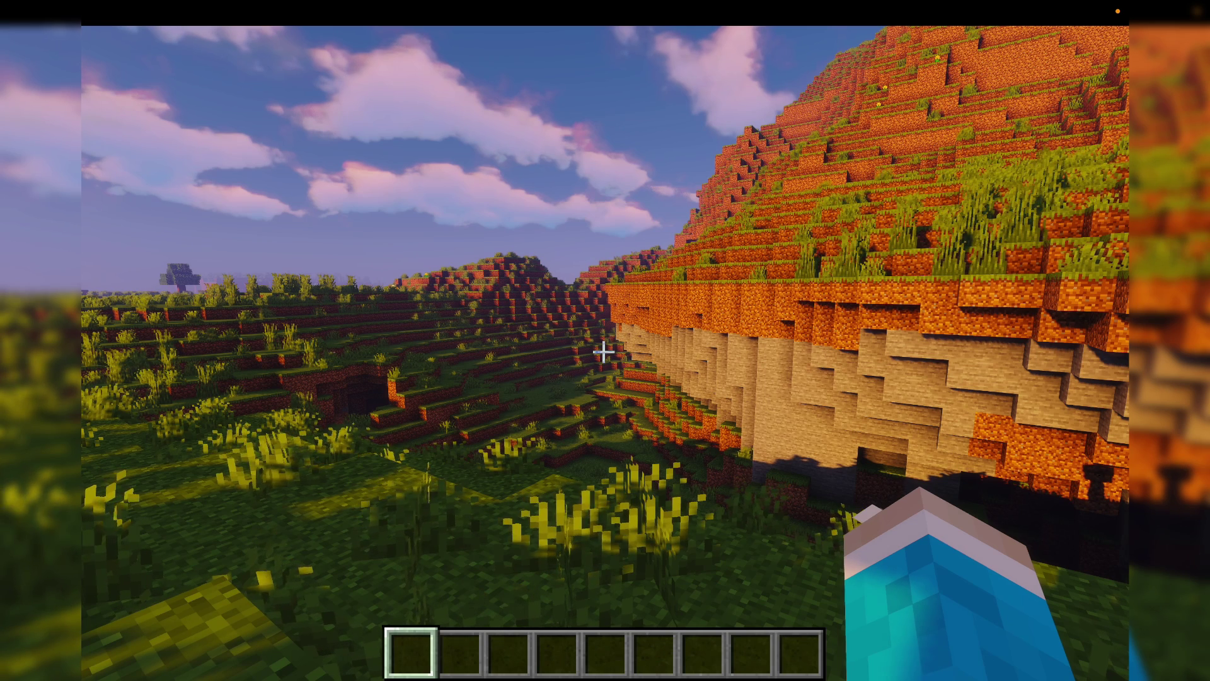